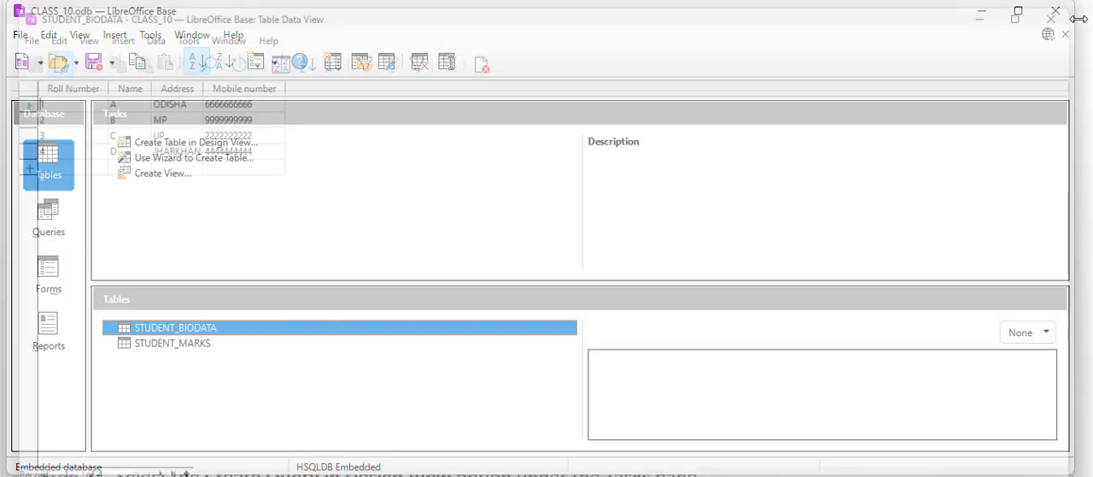
# Review the records in the STUDENT_MARKS table and close it.
pyautogui.doubleClick(188, 344)
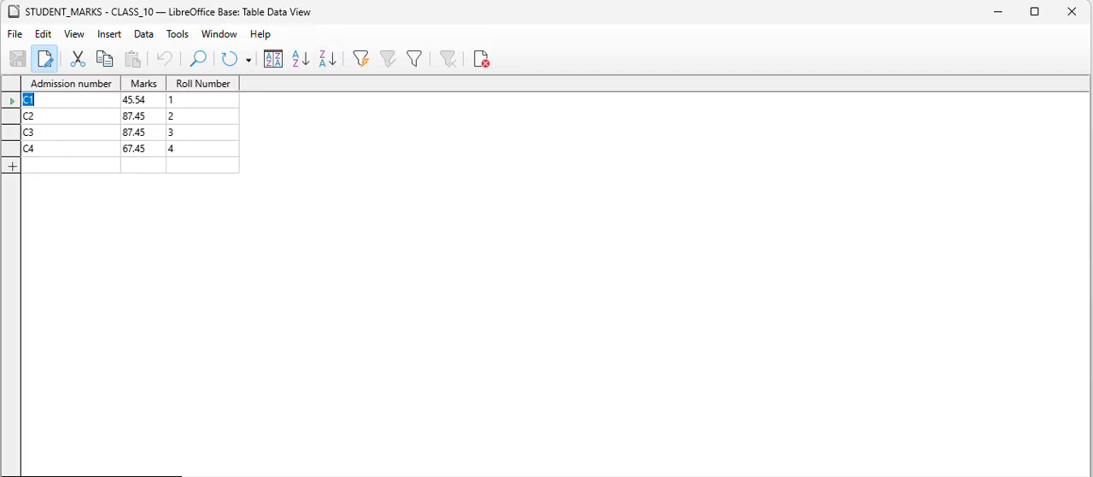
pyautogui.click(1073, 12)
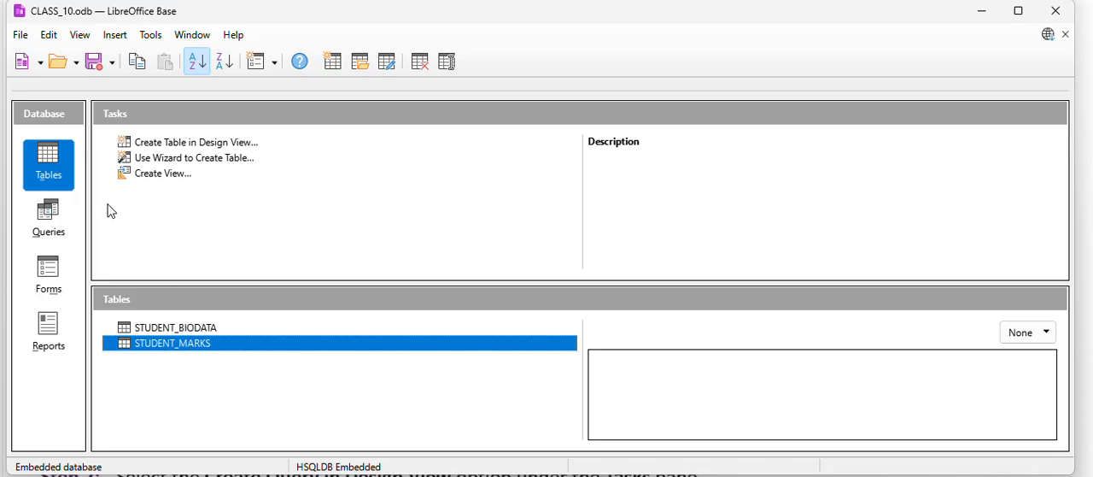
# Create a relationship from Roll Number in STUDENT_BIODATA to Roll Number in STUDENT_MARKS, save it and close the relation design.
pyautogui.click(151, 35)
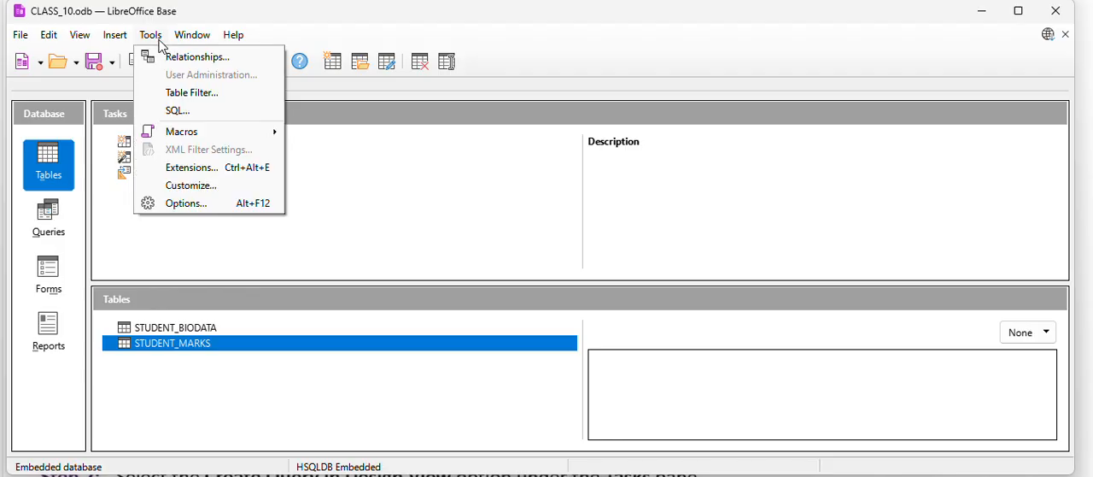
pyautogui.click(165, 54)
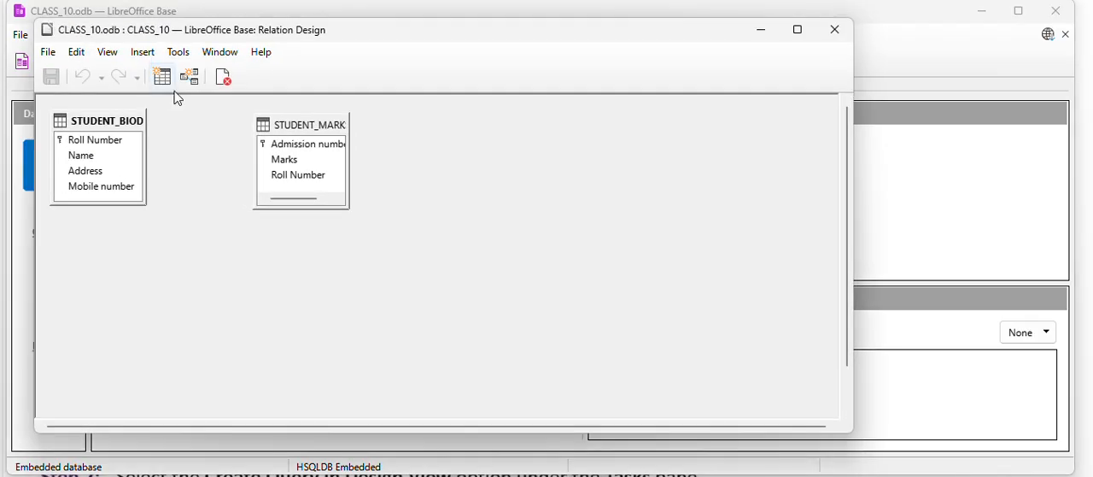
pyautogui.click(110, 147)
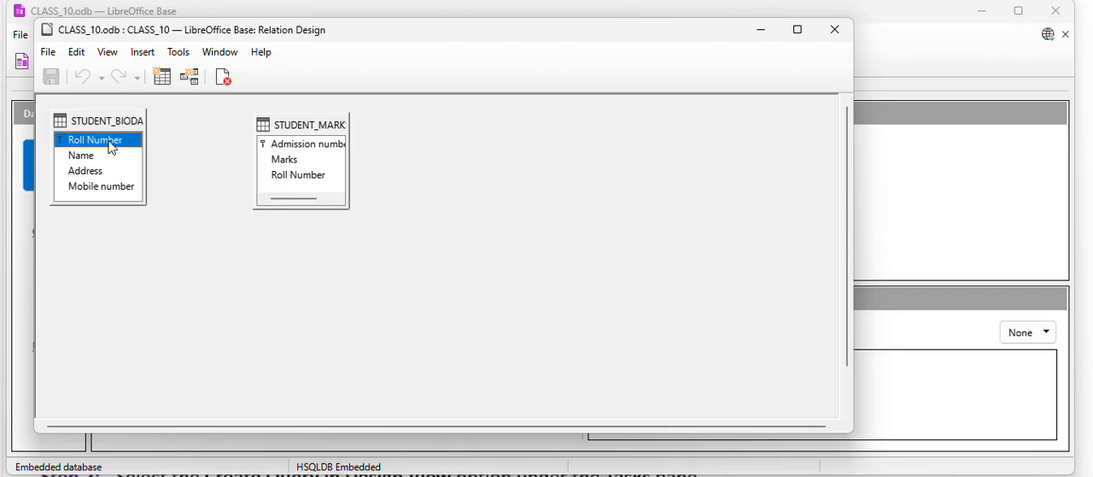
pyautogui.moveTo(125, 149); pyautogui.dragTo(321, 187)
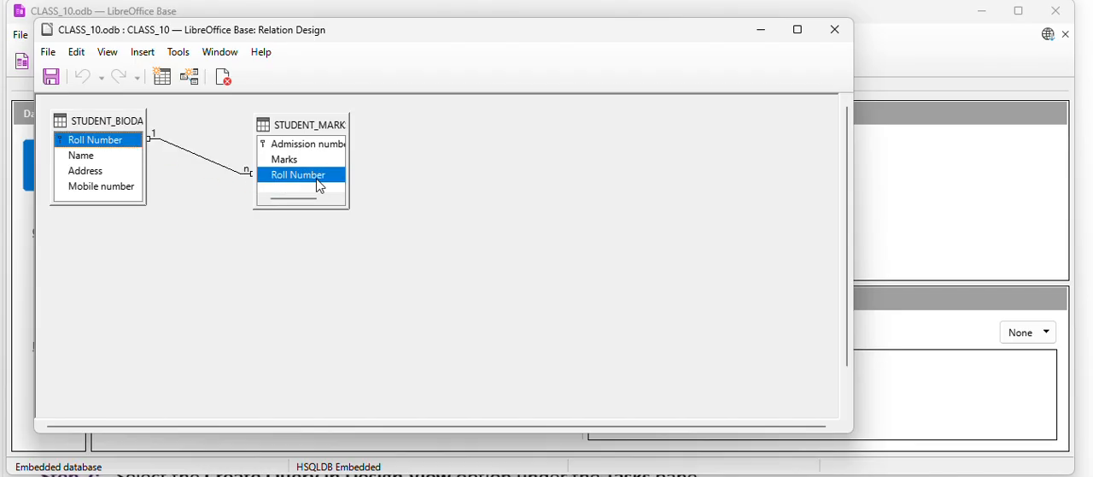
pyautogui.click(53, 78)
pyautogui.click(833, 30)
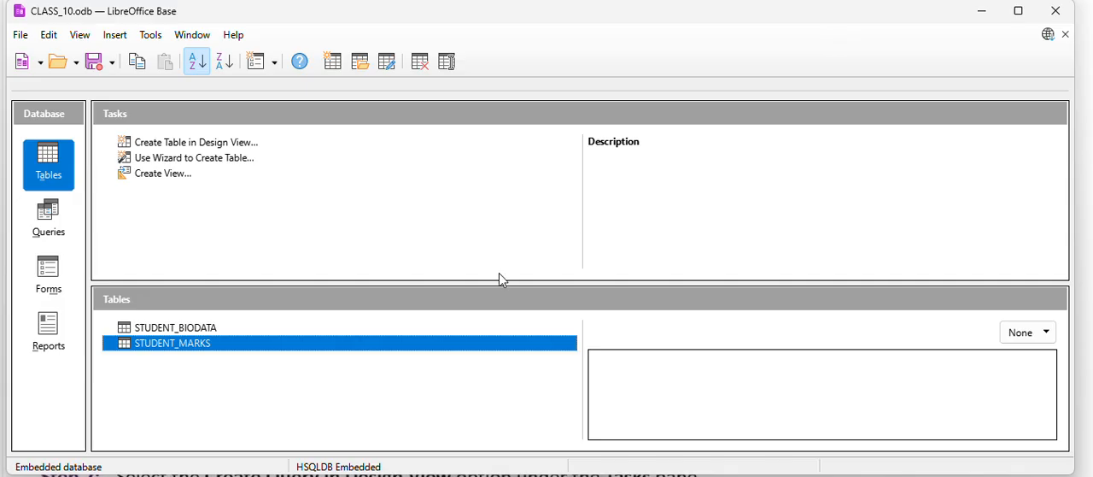
# Start a new query in Design View and widen the query design window so its whole grid is accessible.
pyautogui.click(50, 218)
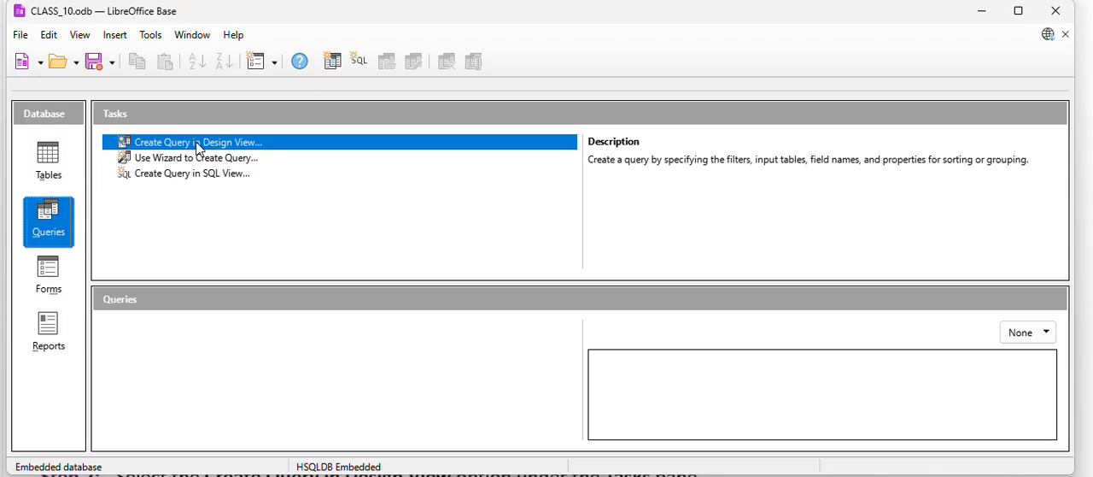
pyautogui.click(238, 145)
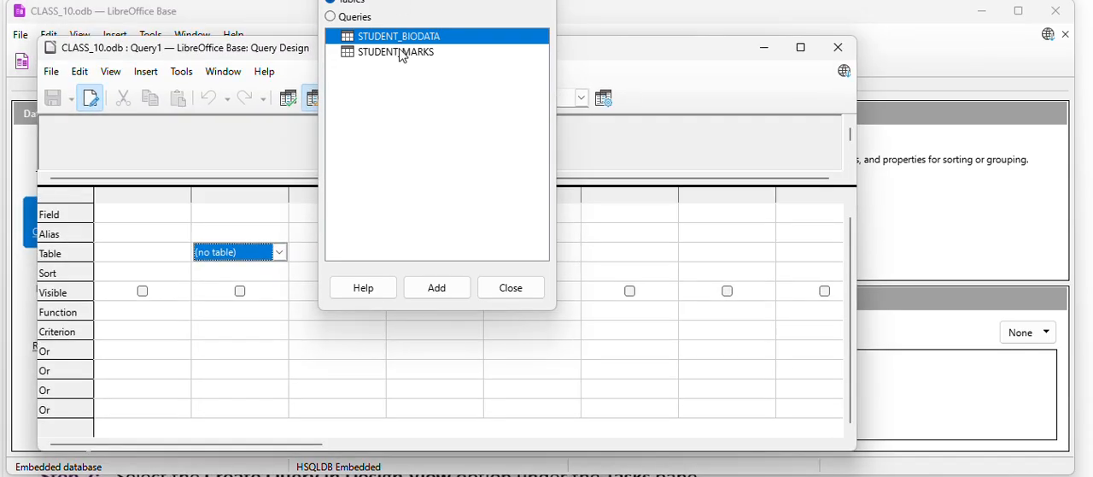
pyautogui.moveTo(390, 0); pyautogui.dragTo(397, 107)
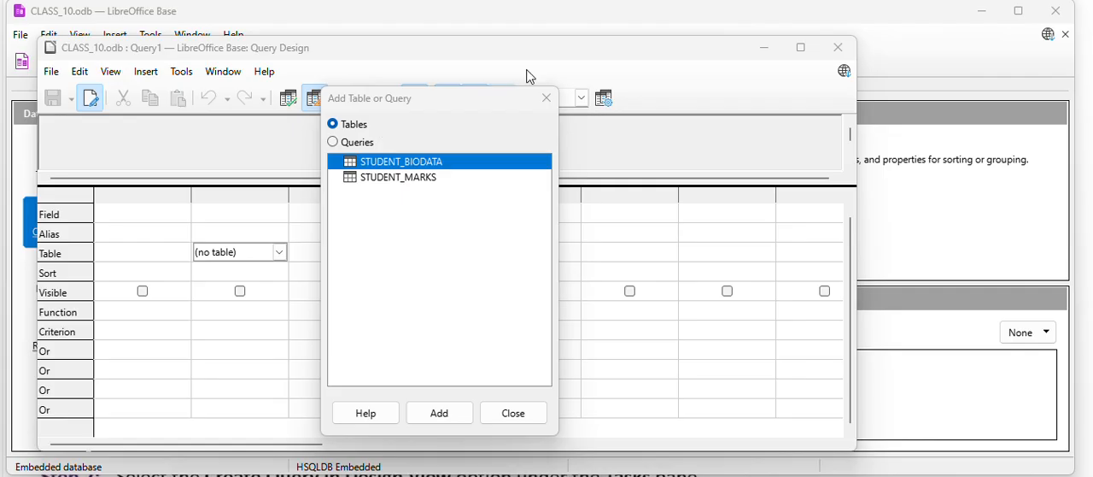
pyautogui.click(801, 48)
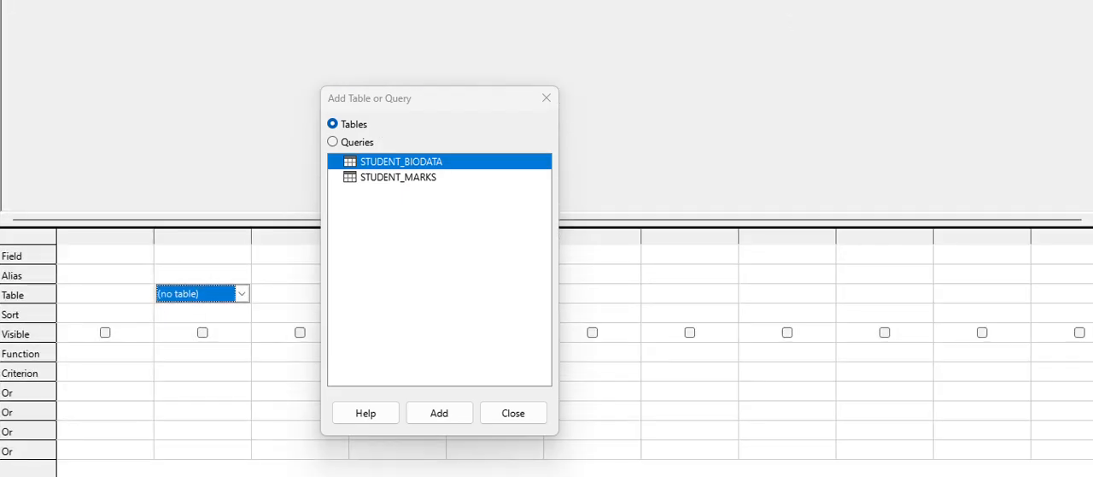
pyautogui.click(1042, 2)
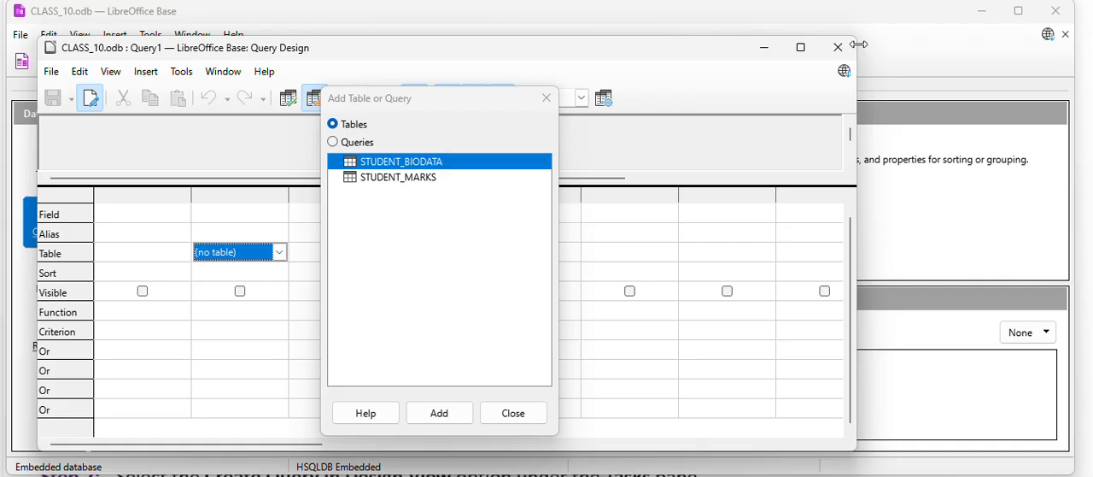
pyautogui.moveTo(734, 37); pyautogui.dragTo(732, 0)
pyautogui.moveTo(857, 145); pyautogui.dragTo(1092, 147)
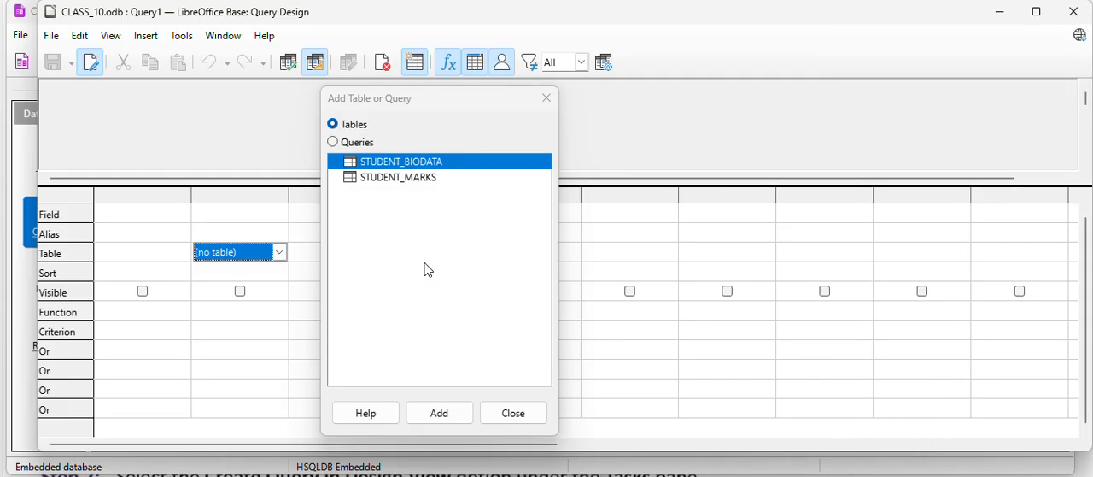
# Add the STUDENT_BIODATA and STUDENT_MARKS tables to the query and close the Add Table dialog.
pyautogui.click(441, 410)
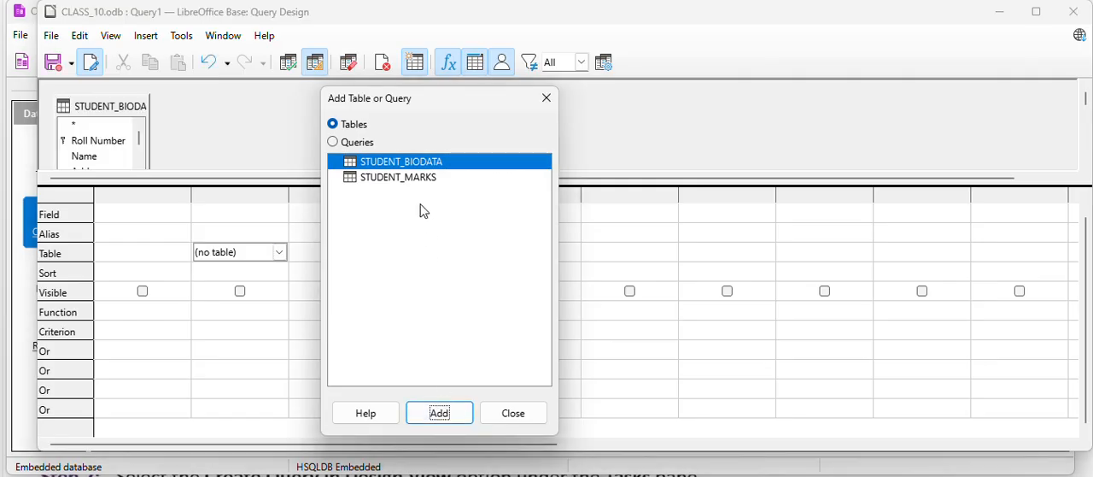
pyautogui.click(385, 180)
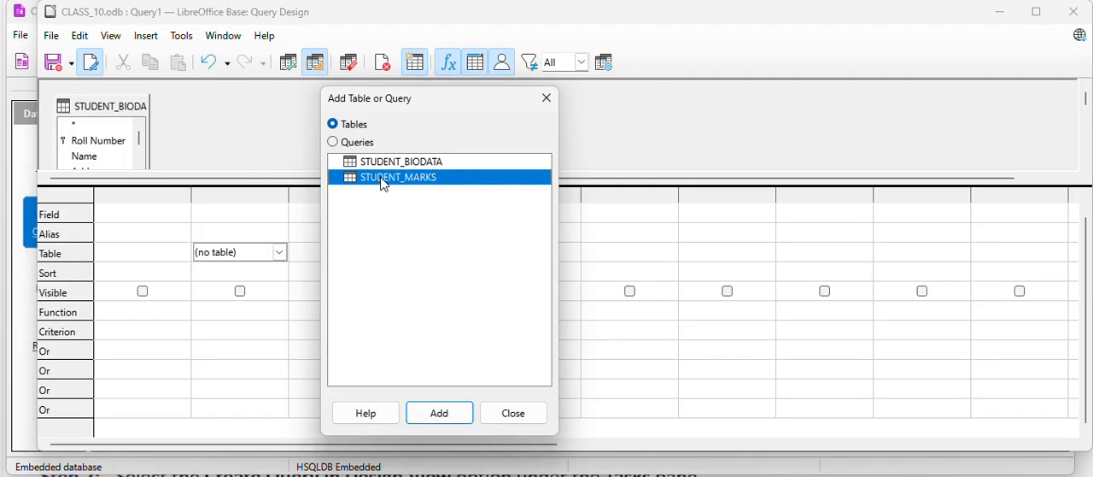
pyautogui.click(436, 415)
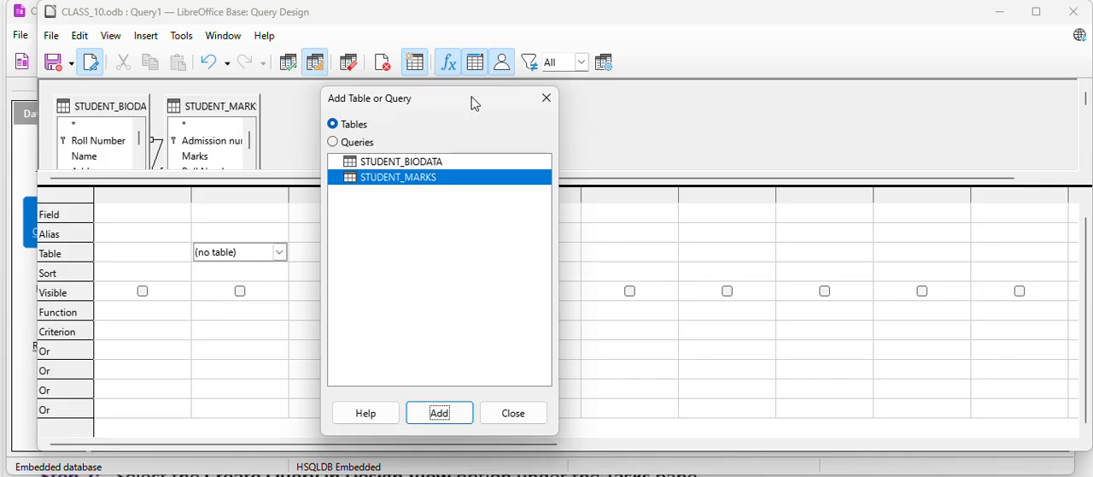
pyautogui.click(513, 414)
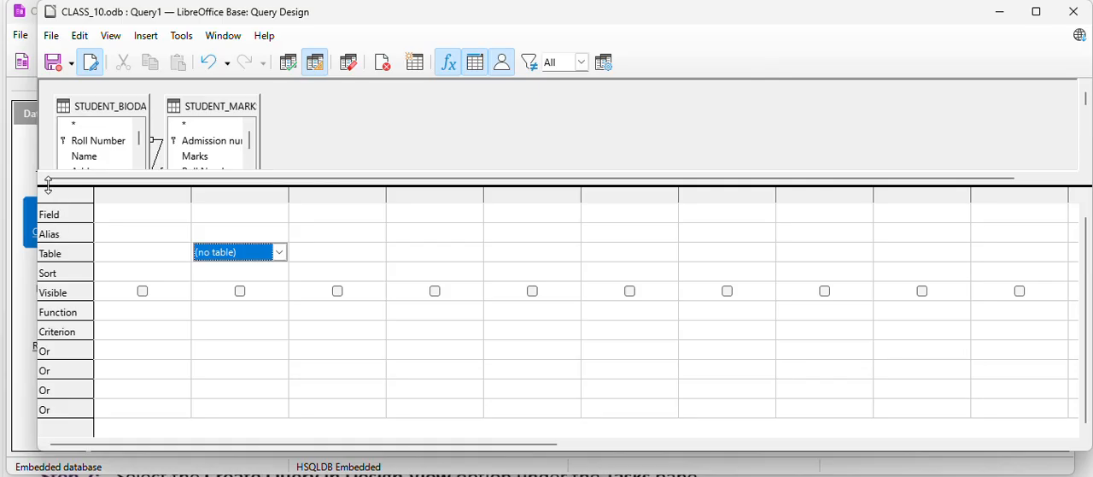
# Enlarge the table area, move STUDENT_MARKS away from STUDENT_BIODATA and resize both table boxes to show all their fields.
pyautogui.moveTo(48, 186); pyautogui.dragTo(41, 237)
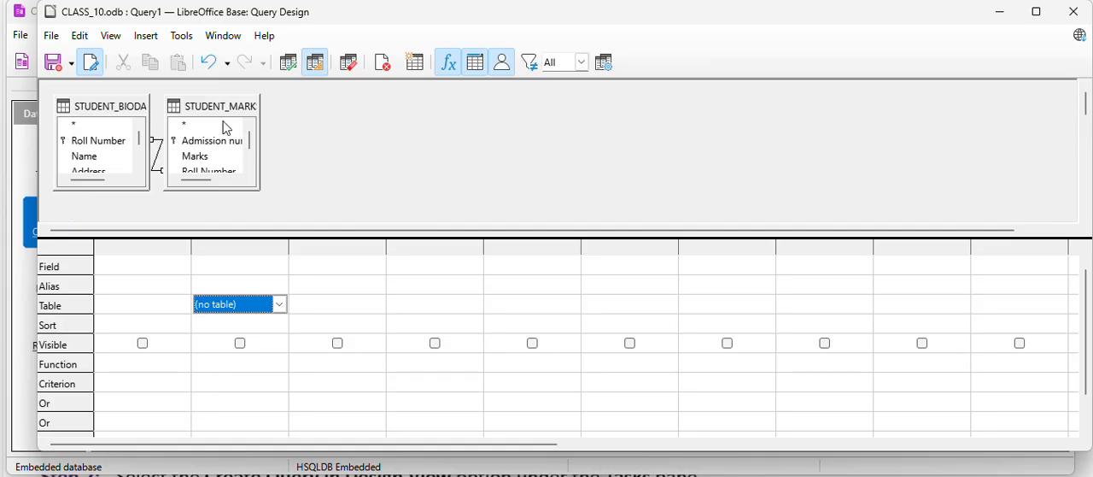
pyautogui.moveTo(239, 122); pyautogui.dragTo(294, 114)
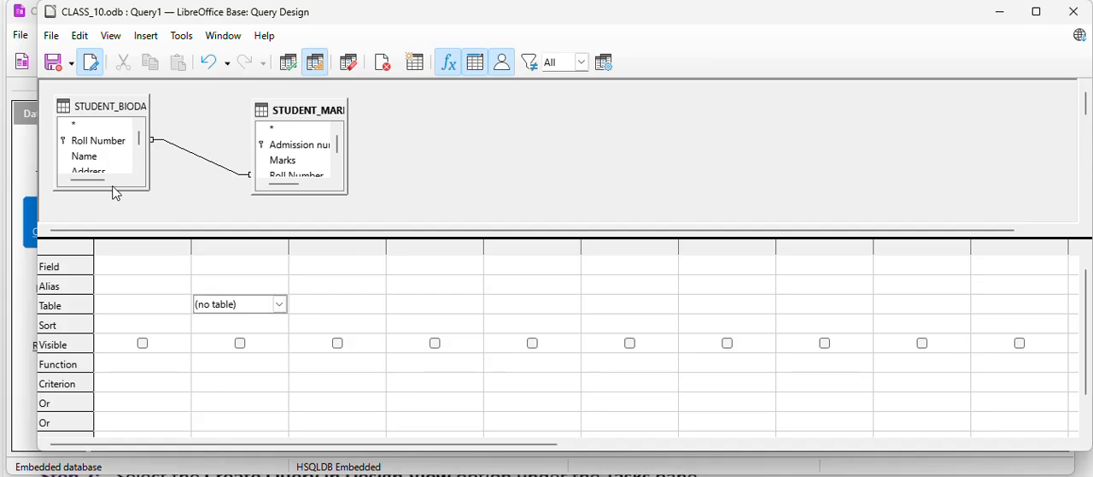
pyautogui.moveTo(90, 189); pyautogui.dragTo(88, 212)
pyautogui.moveTo(305, 192); pyautogui.dragTo(306, 211)
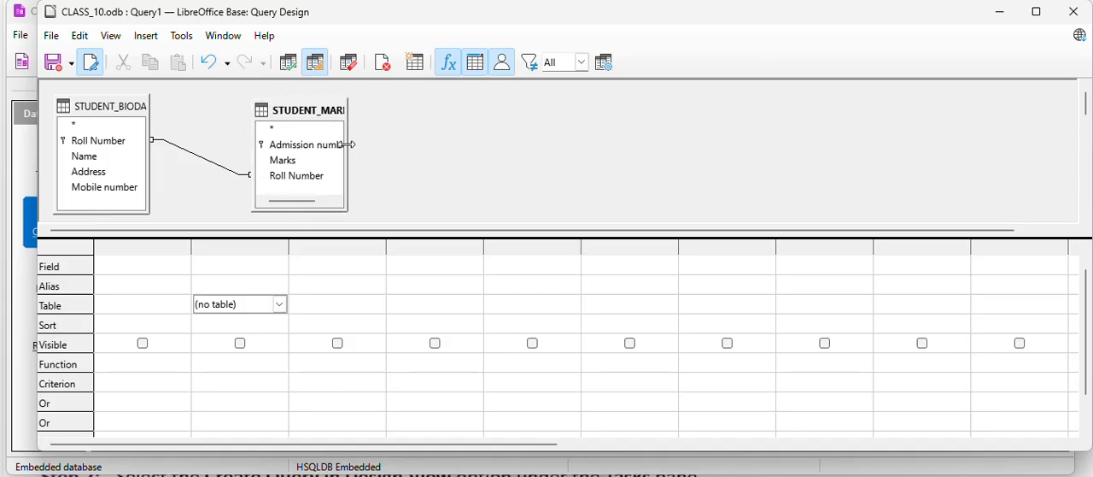
pyautogui.moveTo(347, 137); pyautogui.dragTo(365, 137)
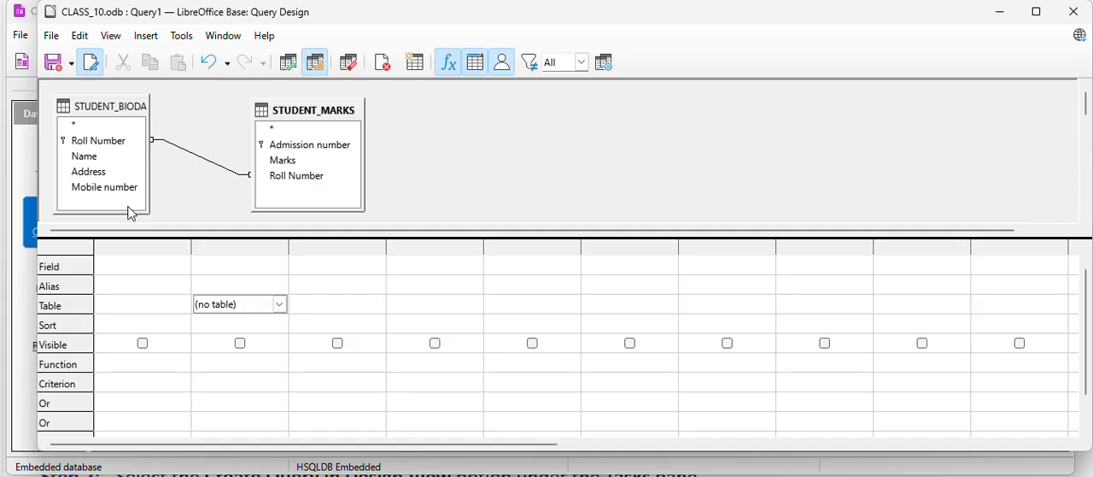
# Add Roll Number and Name from STUDENT_BIODATA and Marks from STUDENT_MARKS as the query's three fields.
pyautogui.click(135, 265)
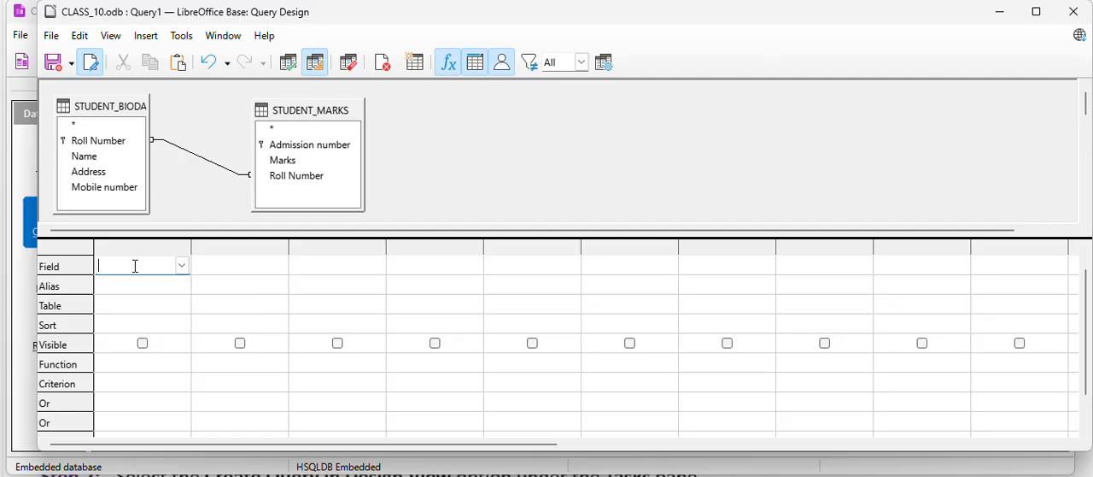
pyautogui.doubleClick(108, 144)
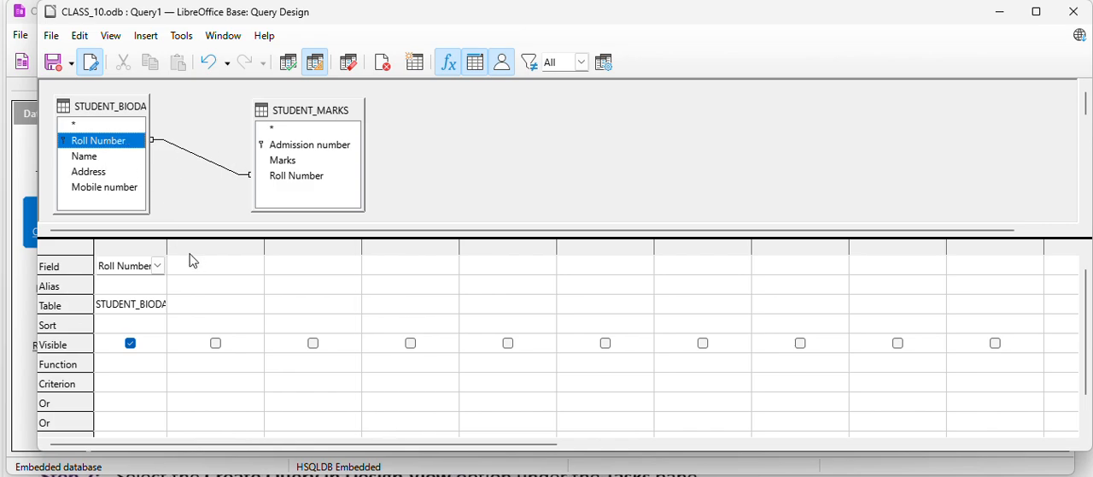
pyautogui.click(205, 268)
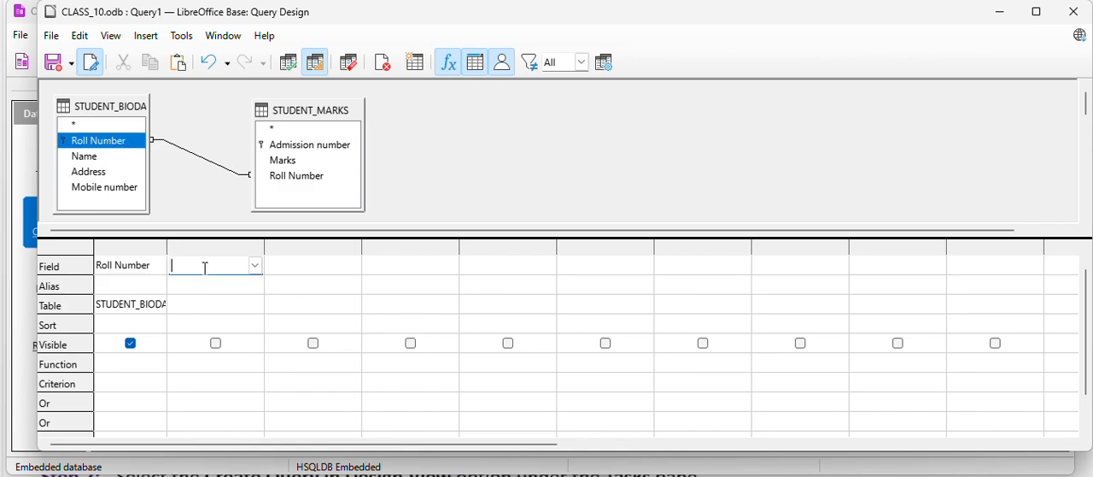
pyautogui.doubleClick(94, 157)
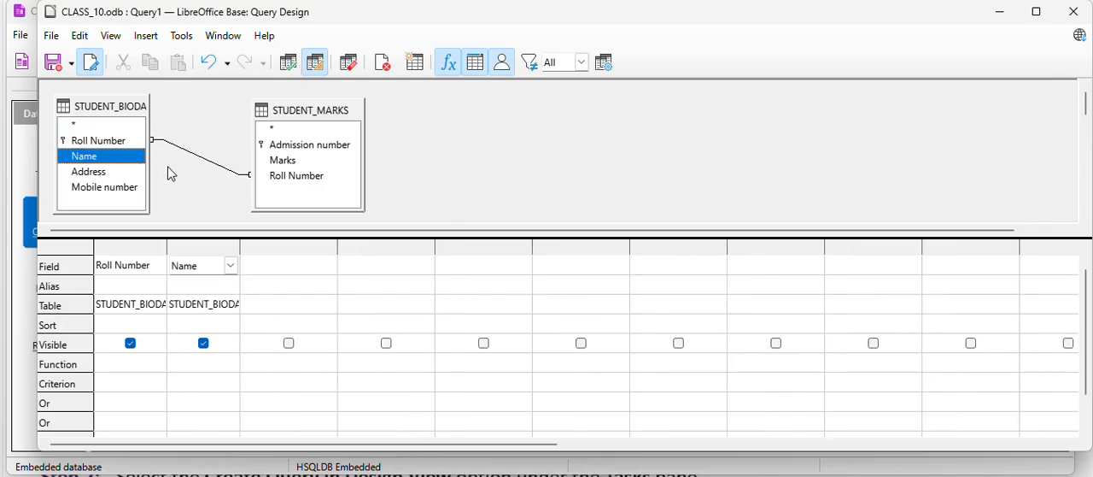
pyautogui.click(303, 260)
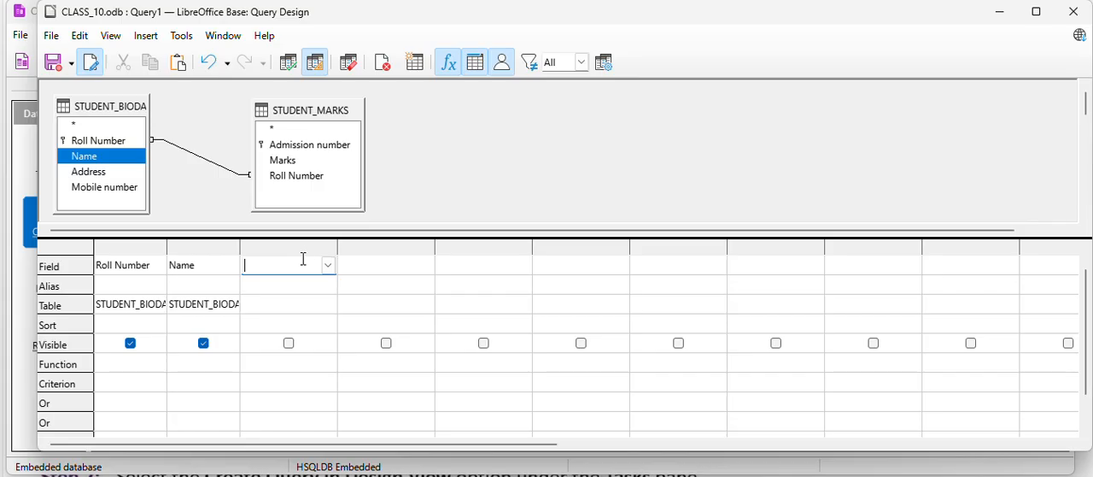
pyautogui.doubleClick(284, 164)
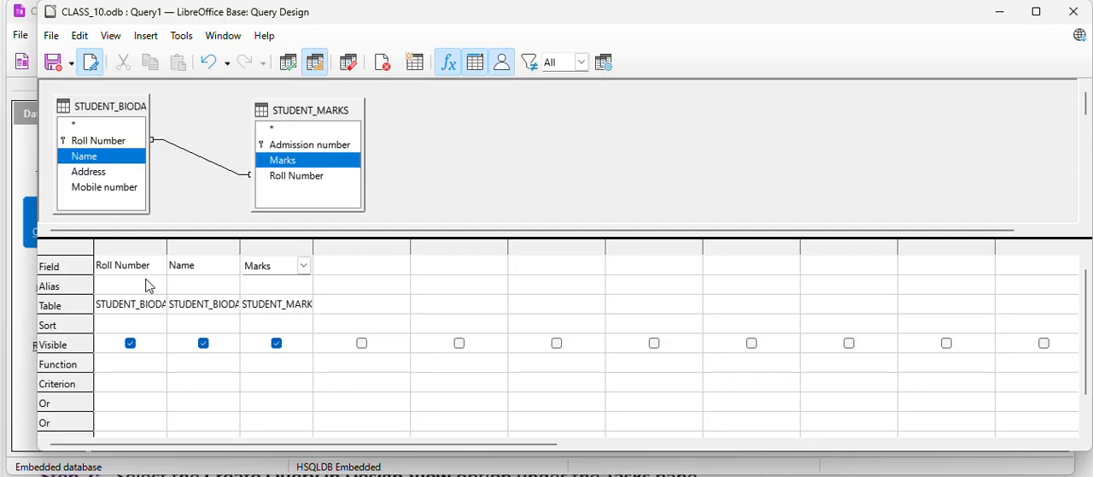
# Set the aliases ROLL NUMBER, STUDENT NAME and SUBJECT MARK for the Roll Number, Name and Marks fields.
pyautogui.click(107, 285)
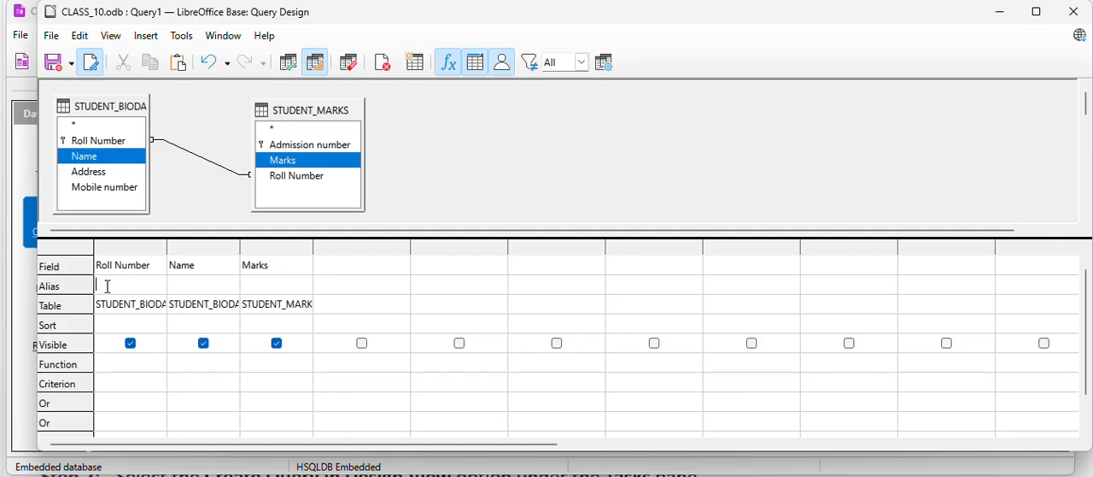
pyautogui.write('ROLL NUMBER')
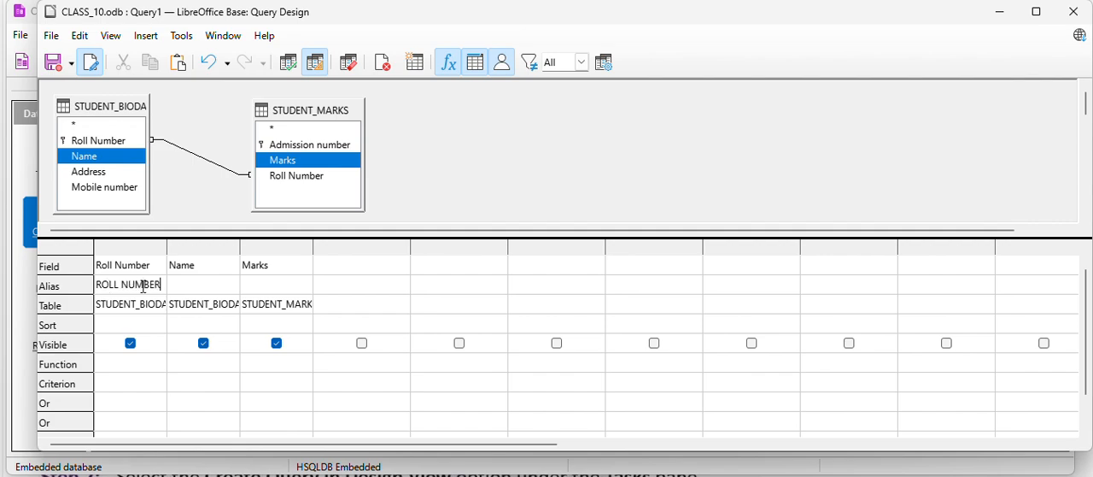
pyautogui.click(187, 287)
pyautogui.write('STUDENT NAME')
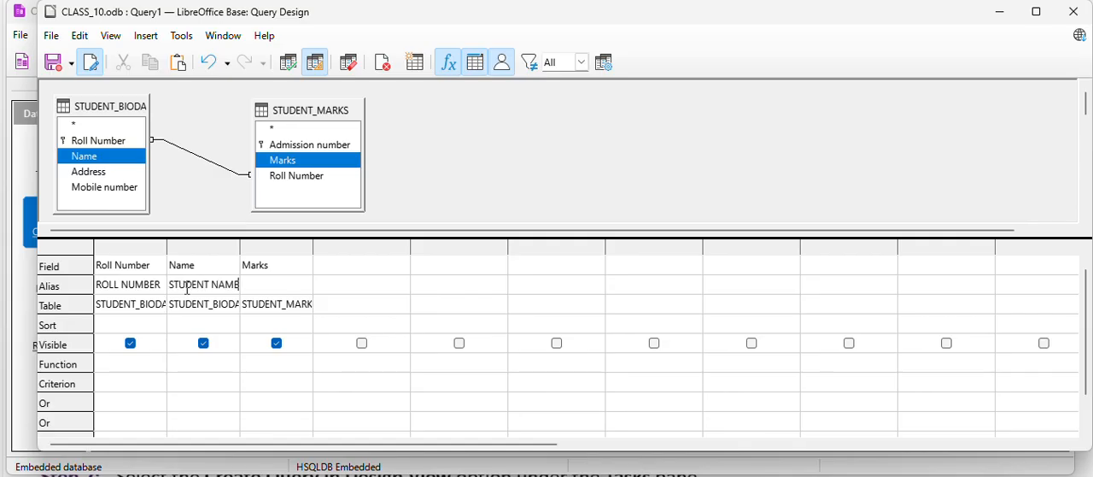
pyautogui.click(271, 286)
pyautogui.write('SUBJECT MARK')
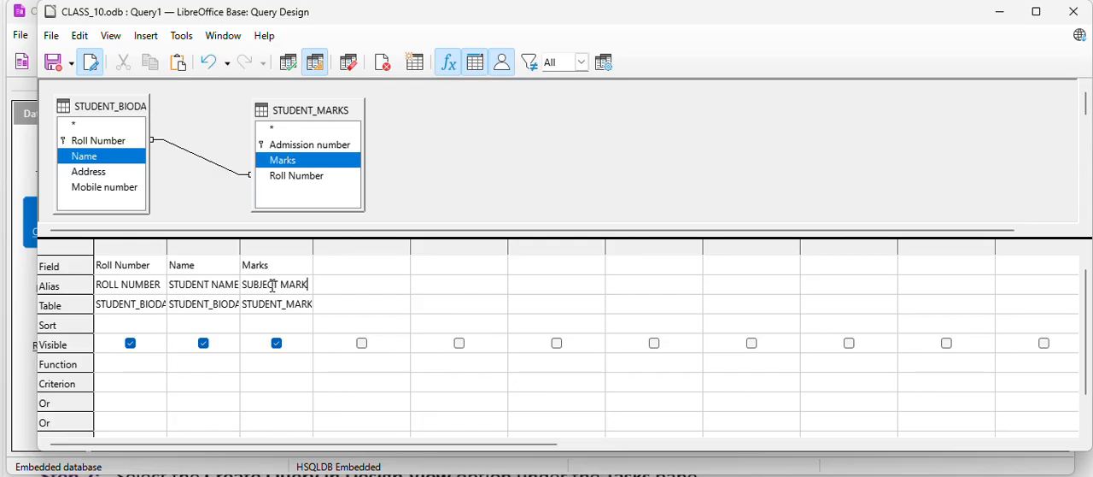
# Set the Roll Number field's sort order to ascending.
pyautogui.click(127, 324)
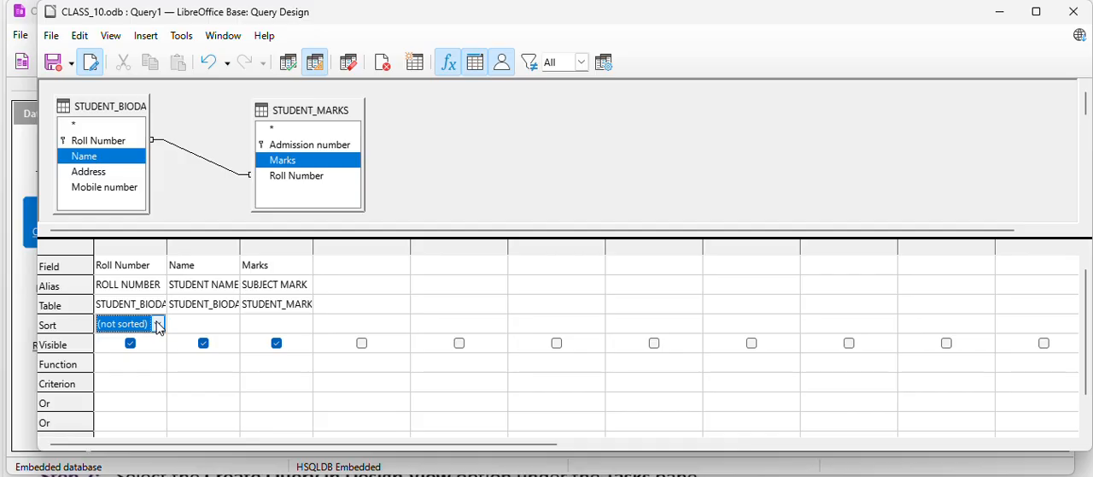
pyautogui.click(157, 324)
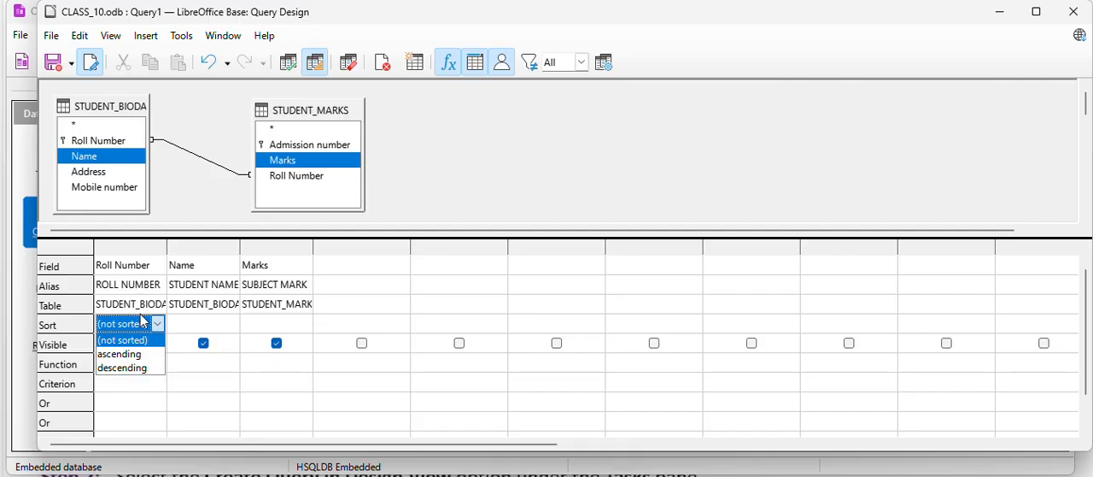
pyautogui.click(133, 359)
pyautogui.press('Down')
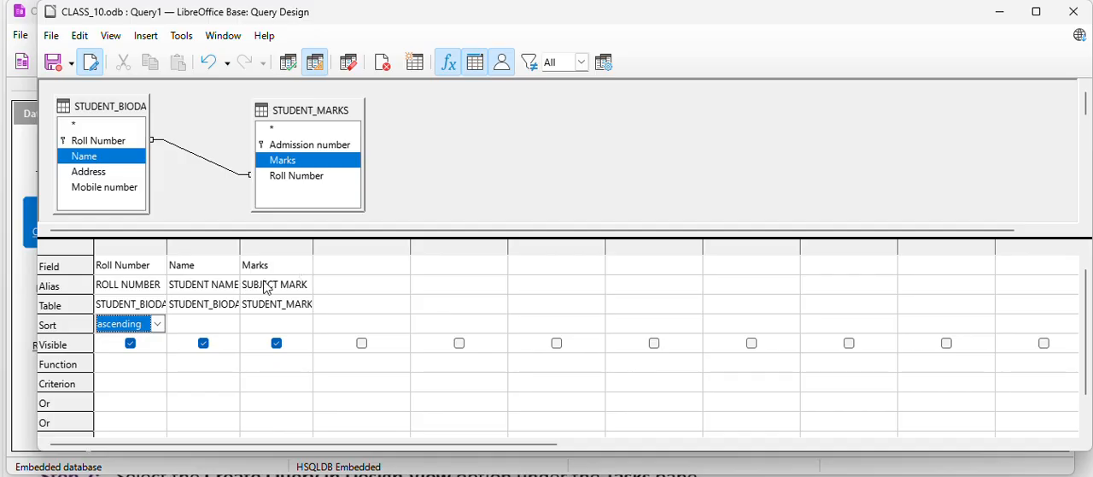
# Set the Marks field's criterion to >= 55.
pyautogui.click(117, 384)
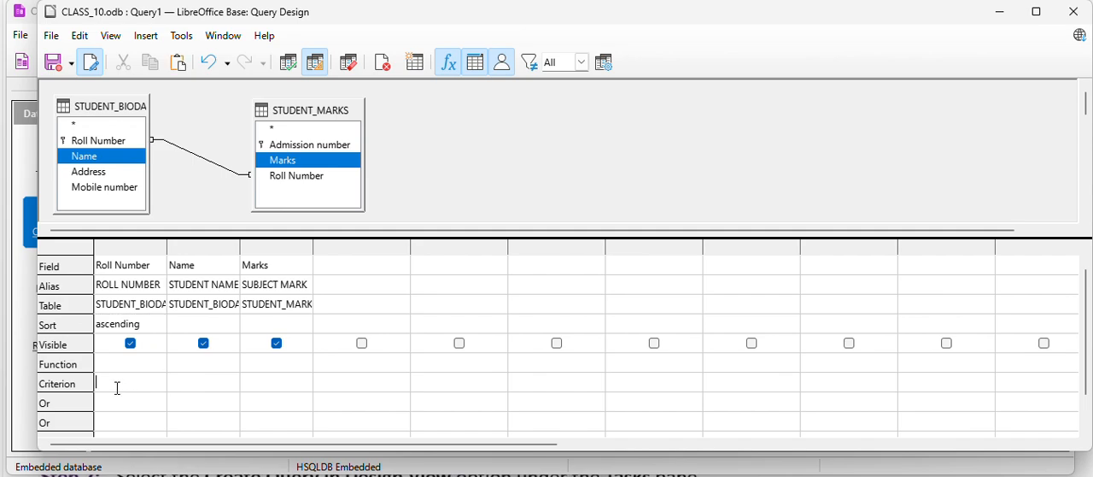
pyautogui.click(272, 384)
pyautogui.write('=55')
pyautogui.moveTo(1089, 357)
pyautogui.mouseDown()
pyautogui.moveTo(1089, 380)
pyautogui.moveTo(1088, 369)
pyautogui.mouseUp()
pyautogui.click(498, 154)
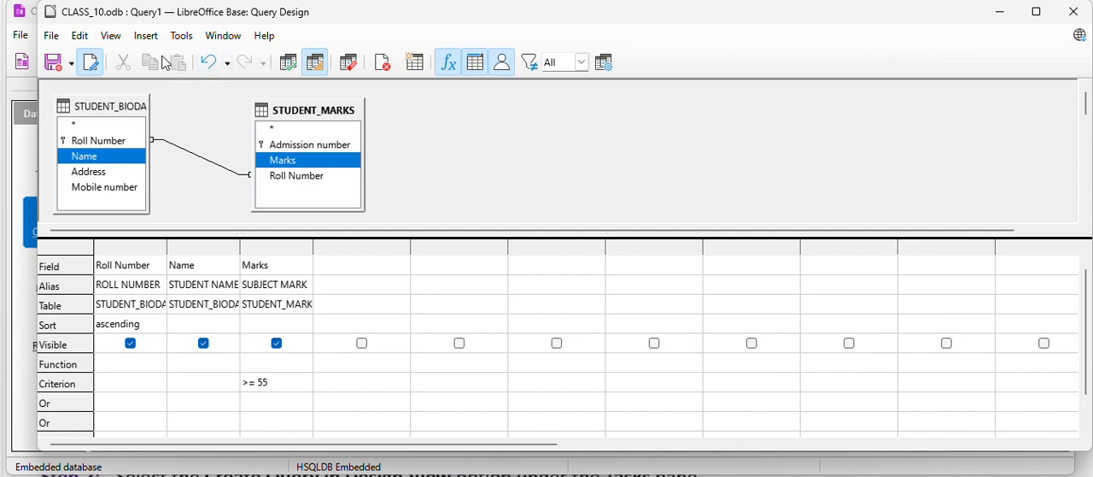
# Save the query under the name STUDENTS_RESULT and close its design window.
pyautogui.click(68, 65)
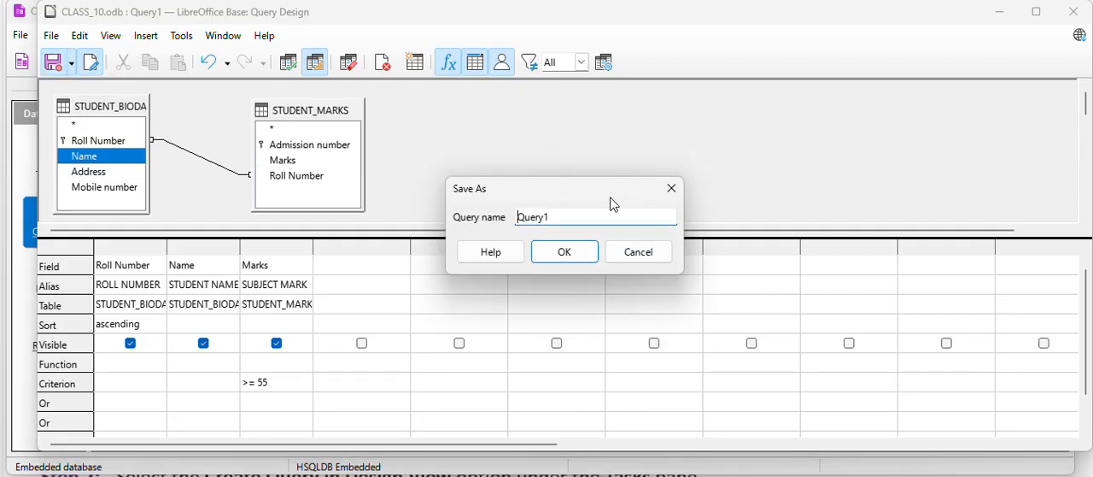
pyautogui.click(572, 222)
pyautogui.press('BackSpace')
pyautogui.press('BackSpace')
pyautogui.press('BackSpace')
pyautogui.press('BackSpace')
pyautogui.press('BackSpace')
pyautogui.press('BackSpace')
pyautogui.write('STUDENTS_RESULT')
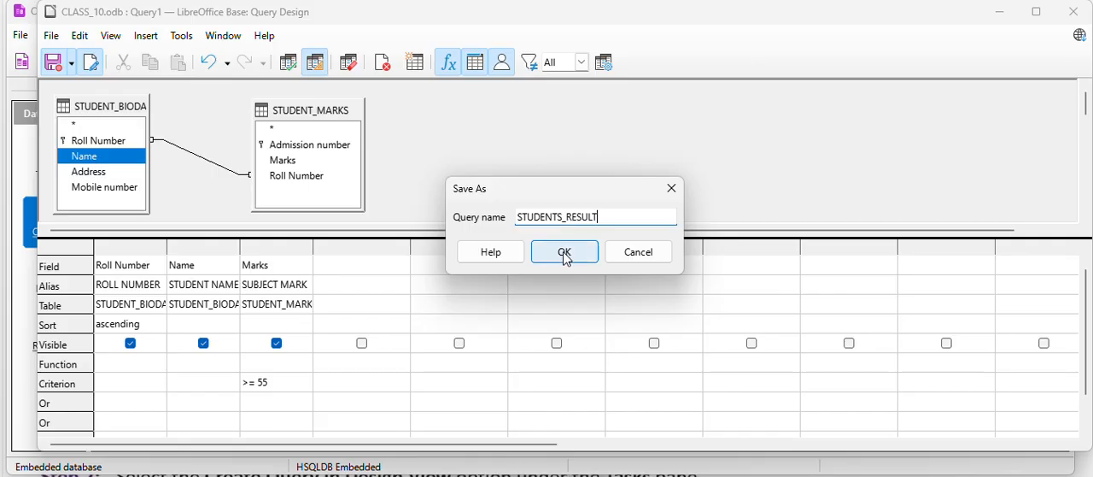
pyautogui.click(563, 252)
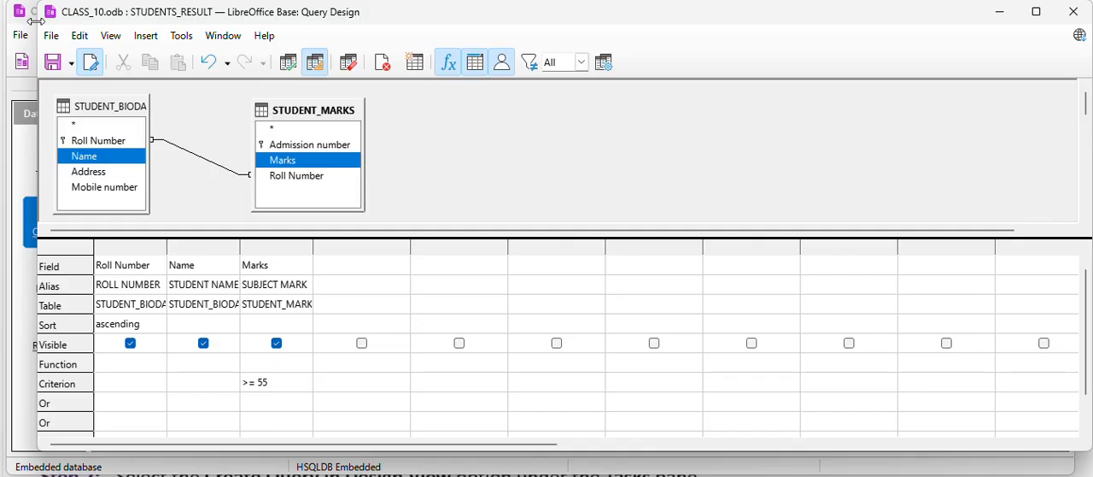
pyautogui.click(1082, 12)
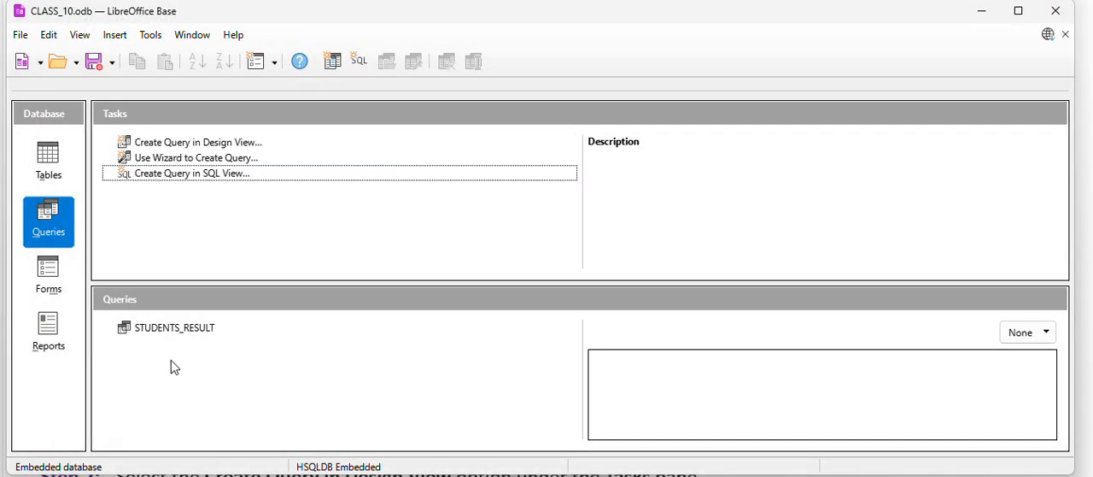
# Run the STUDENTS_RESULT query and compare its records with the marks stored in the STUDENT_MARKS table.
pyautogui.doubleClick(209, 333)
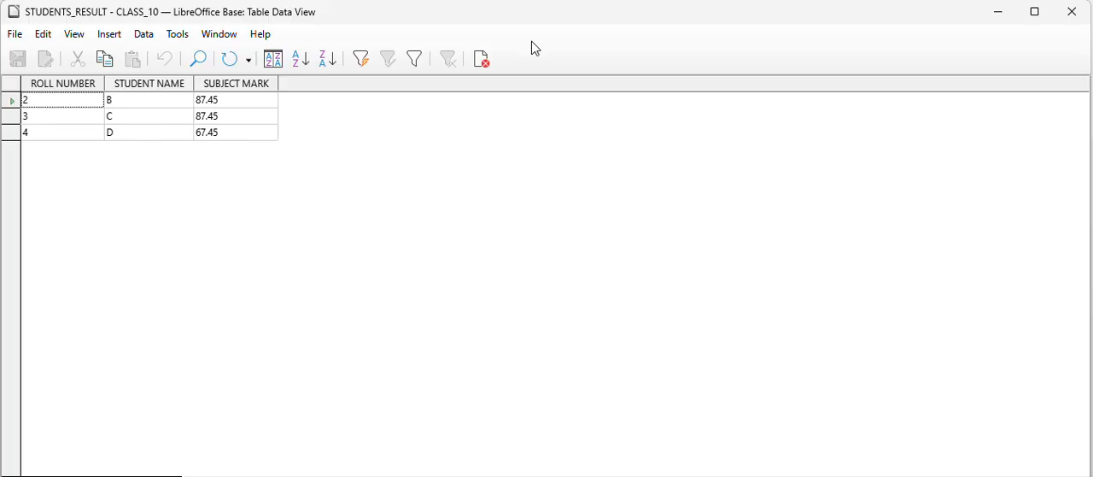
pyautogui.click(1073, 12)
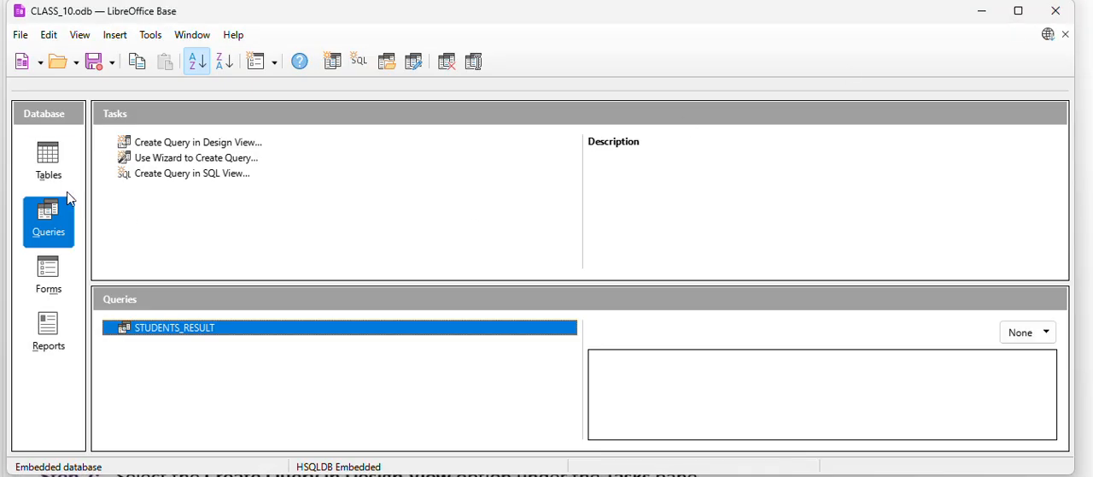
pyautogui.click(53, 171)
pyautogui.doubleClick(181, 343)
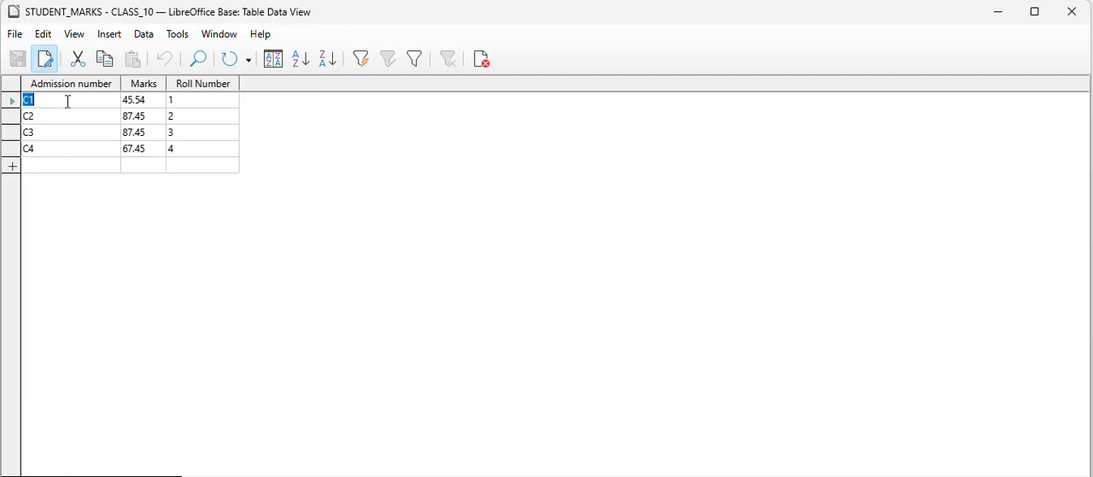
pyautogui.click(149, 101)
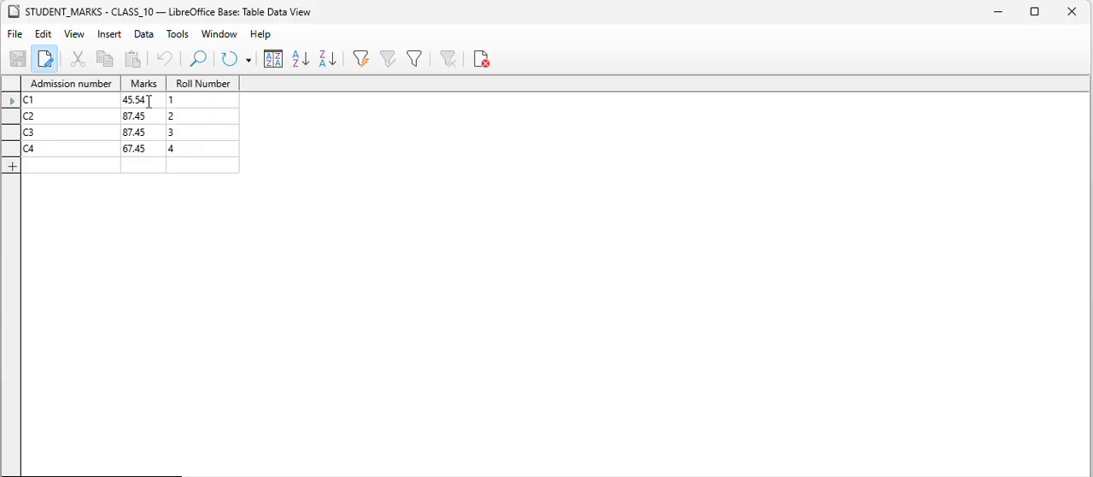
pyautogui.click(1071, 12)
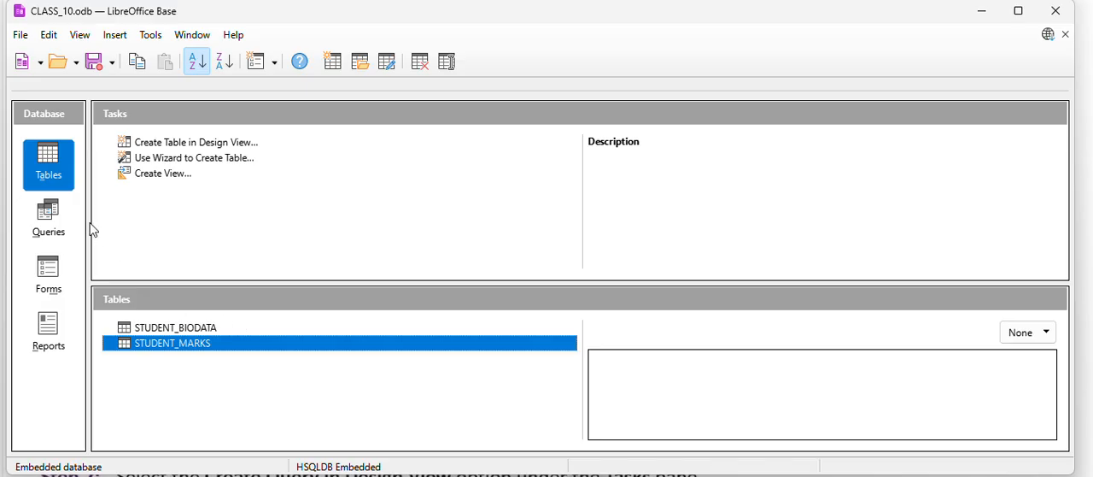
# Open the STUDENTS_RESULT query for editing, review its design and close it.
pyautogui.click(48, 219)
pyautogui.rightClick(167, 332)
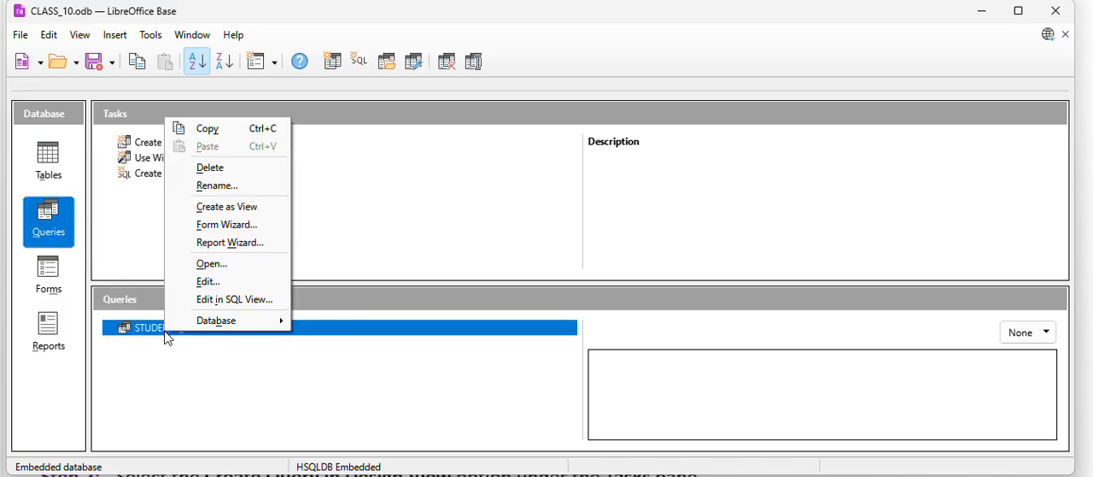
pyautogui.click(218, 283)
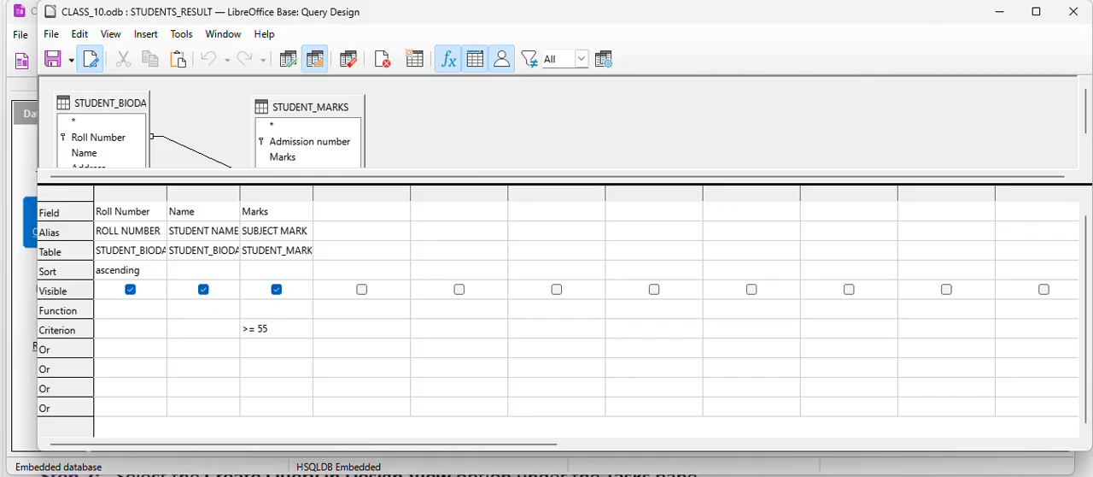
pyautogui.click(1074, 12)
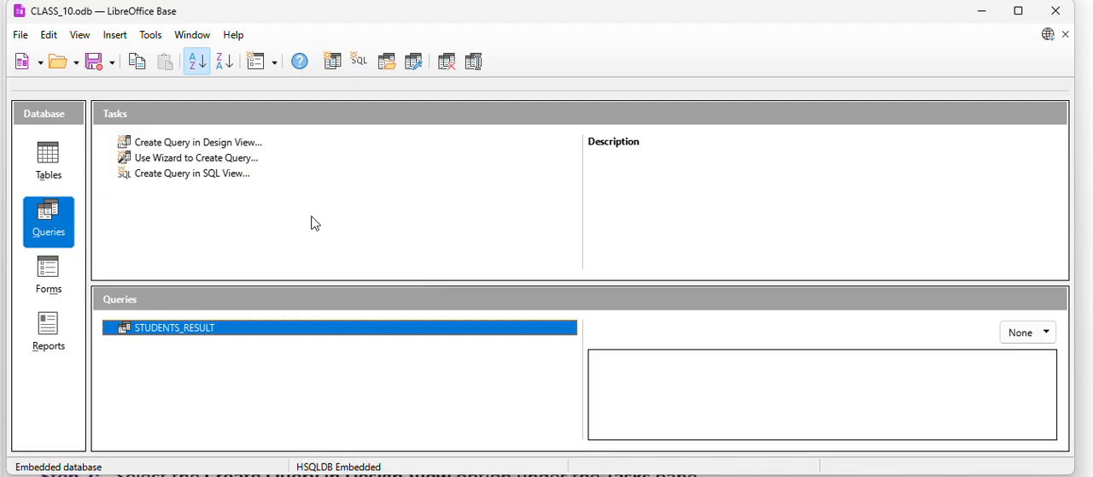
# Add a Text [ VARCHAR ] field named Class below Mobile number in the STUDENT_BIODATA table design, then save and close it.
pyautogui.click(43, 154)
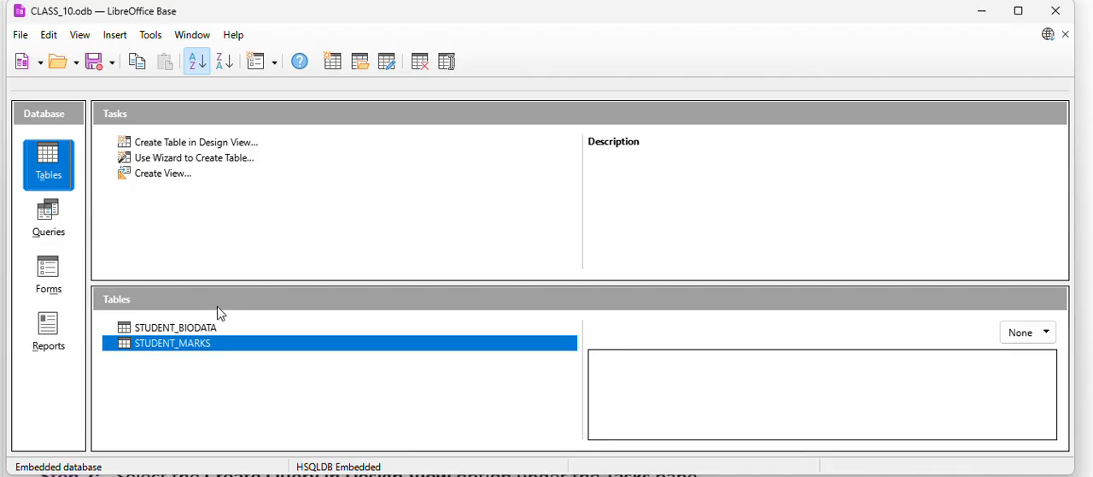
pyautogui.rightClick(203, 344)
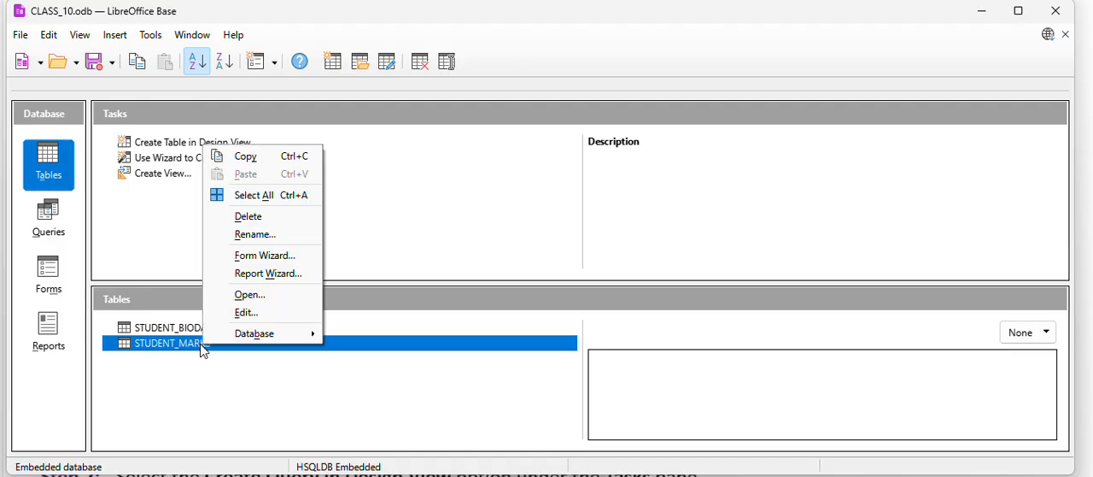
pyautogui.click(181, 328)
pyautogui.rightClick(181, 328)
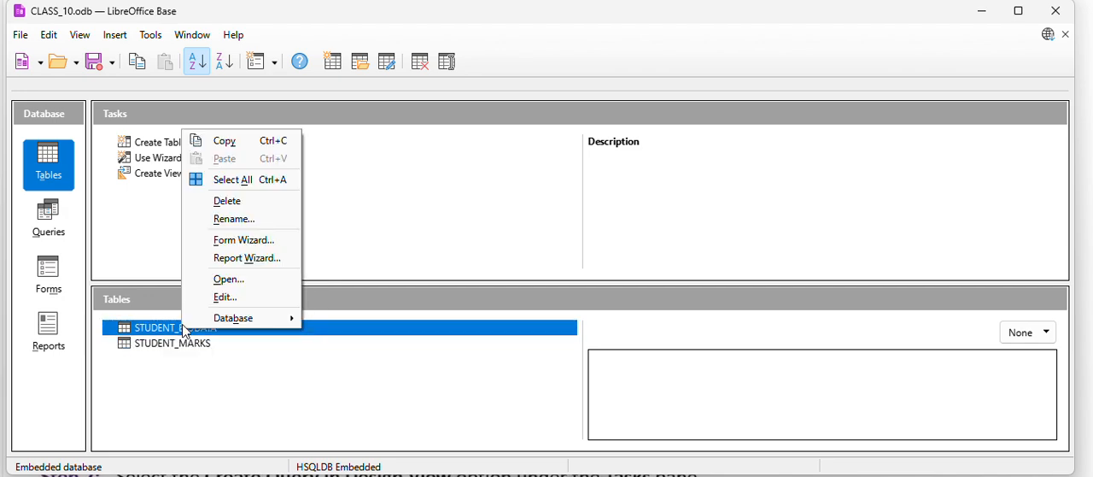
pyautogui.click(237, 298)
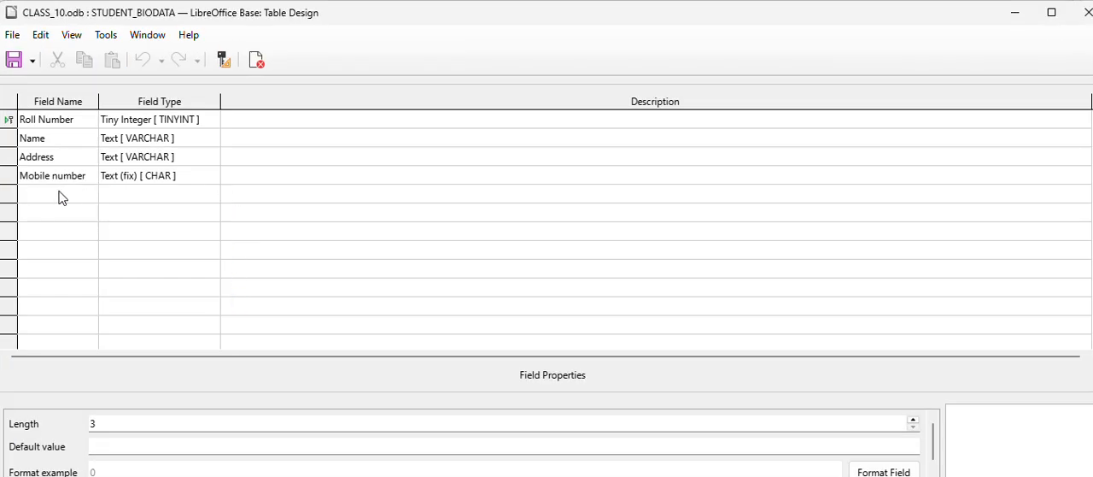
pyautogui.click(48, 195)
pyautogui.write('c')
pyautogui.press('BackSpace')
pyautogui.write('Class')
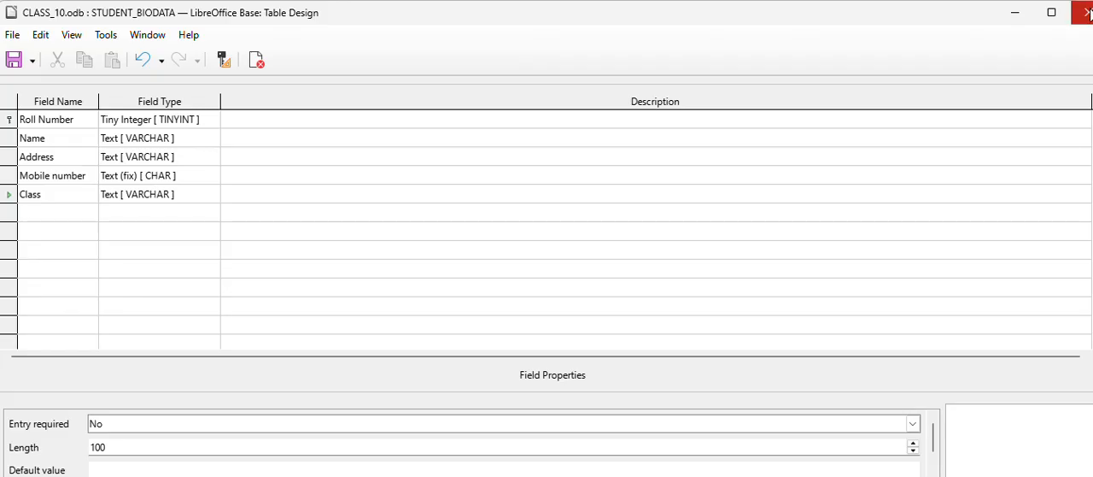
pyautogui.click(1086, 12)
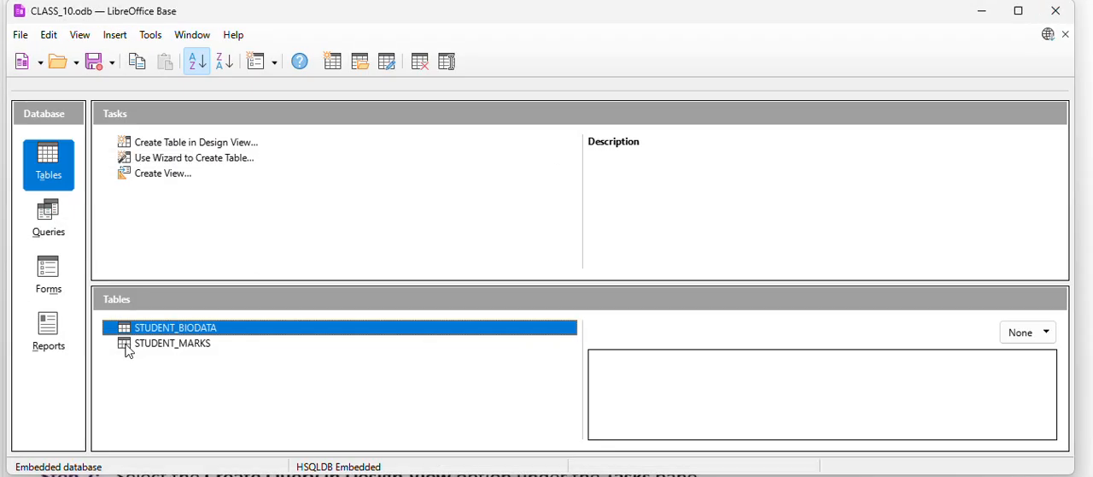
# Fill the Class column of STUDENT_BIODATA with 9th, 10th, 9th and 10th for roll numbers 1 to 4 and close the table.
pyautogui.doubleClick(199, 328)
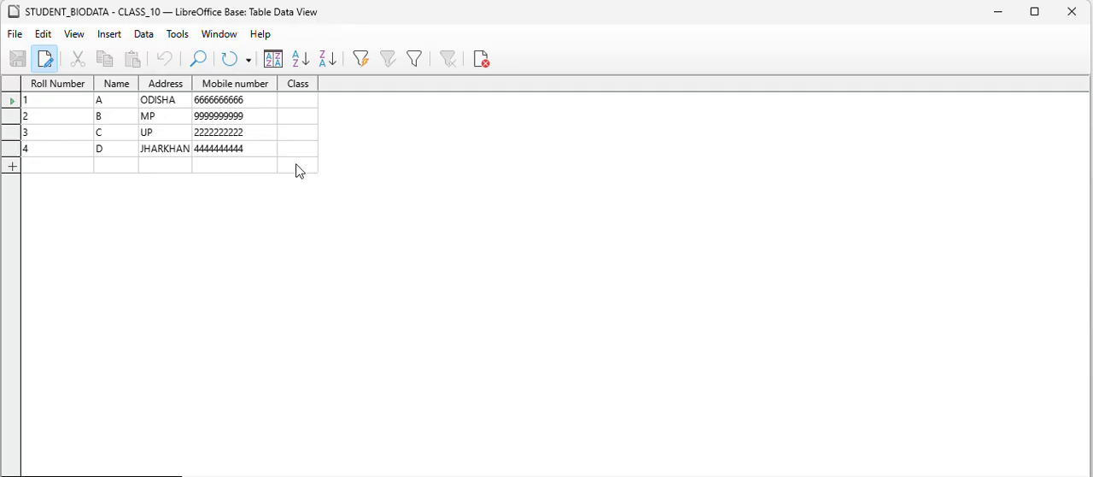
pyautogui.write('9')
pyautogui.press('Down')
pyautogui.click(298, 100)
pyautogui.write('9th')
pyautogui.press('Down')
pyautogui.write('10th')
pyautogui.press('Down')
pyautogui.write('9th')
pyautogui.press('Down')
pyautogui.write('10')
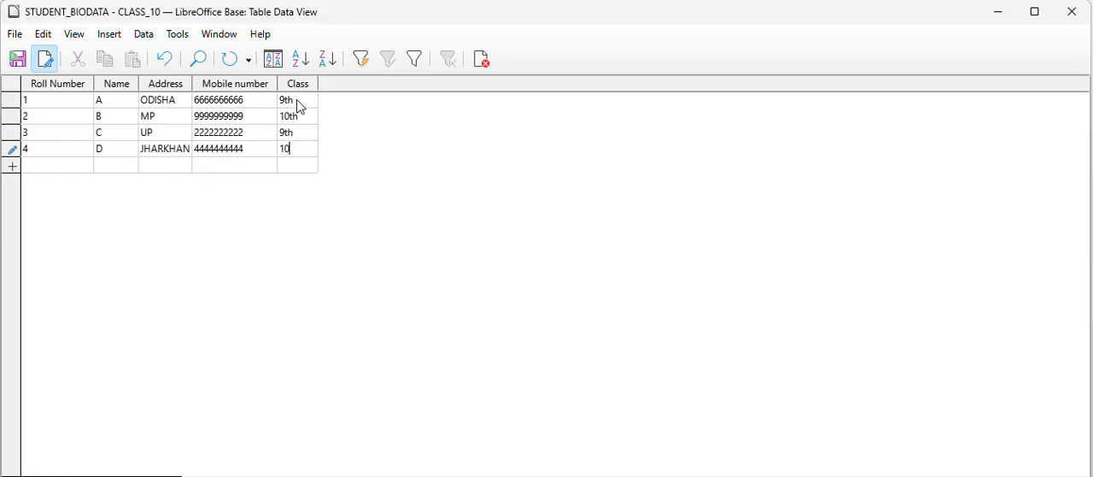
pyautogui.write('th')
pyautogui.press('Down')
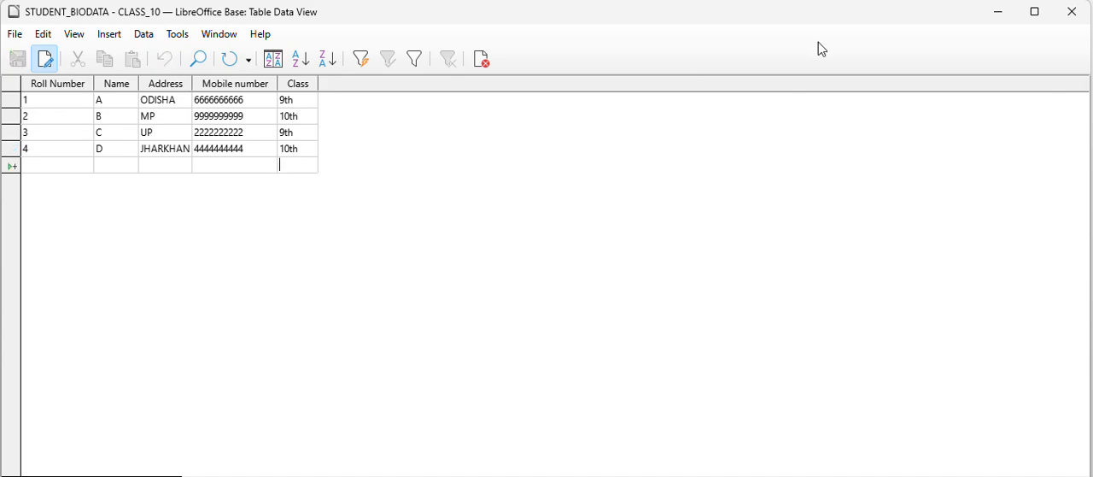
pyautogui.click(1083, 17)
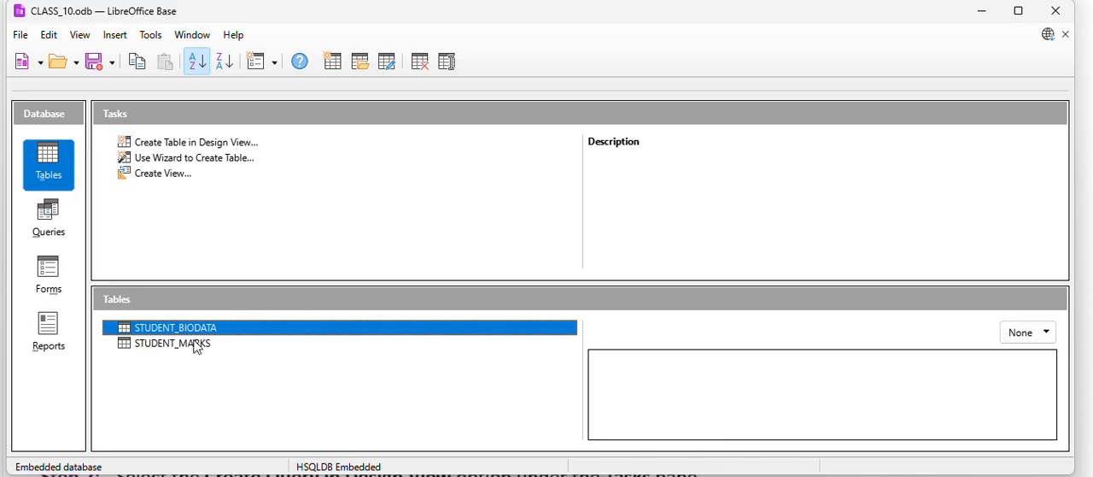
# Create a new query in Design View containing the STUDENT_BIODATA and STUDENT_MARKS tables.
pyautogui.click(58, 222)
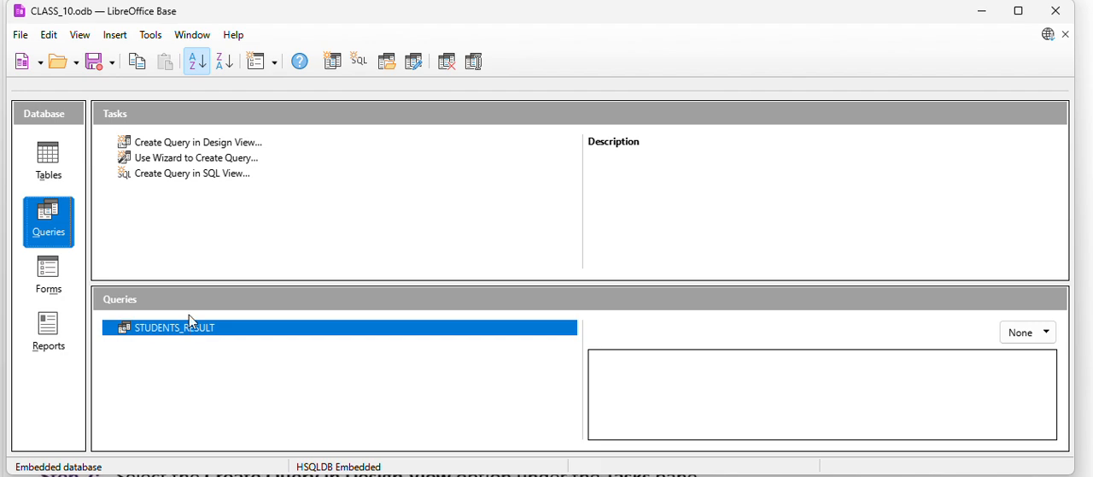
pyautogui.click(220, 144)
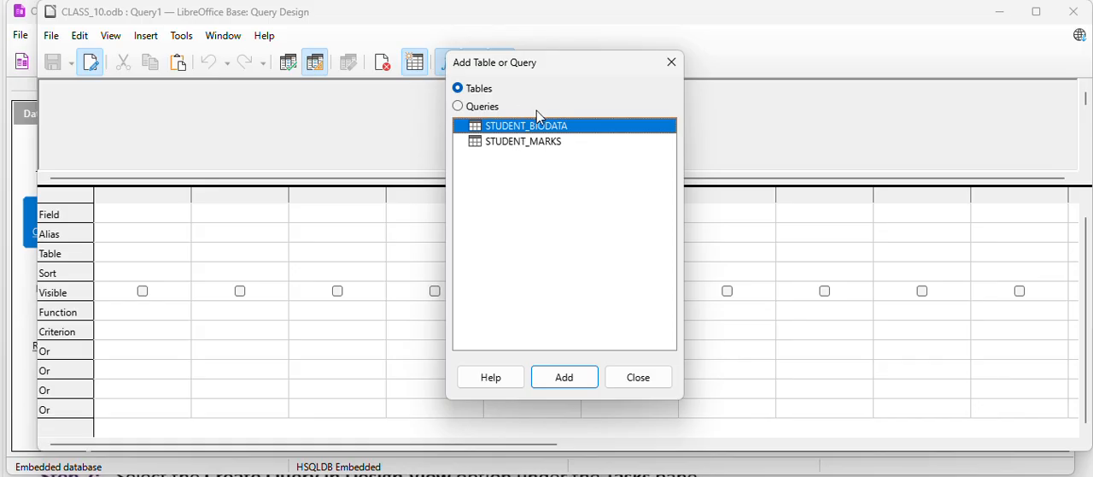
pyautogui.click(570, 381)
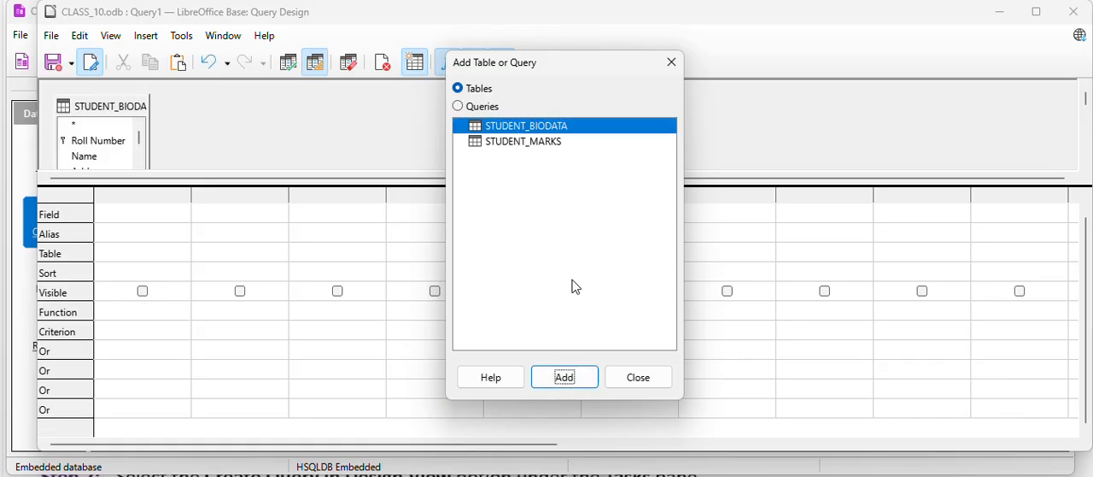
pyautogui.click(538, 141)
pyautogui.click(565, 376)
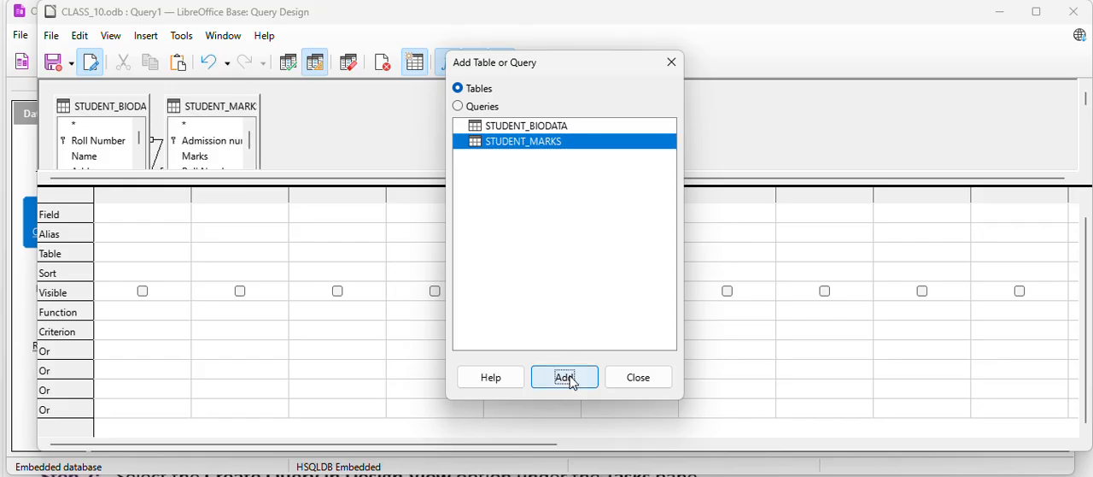
pyautogui.click(639, 377)
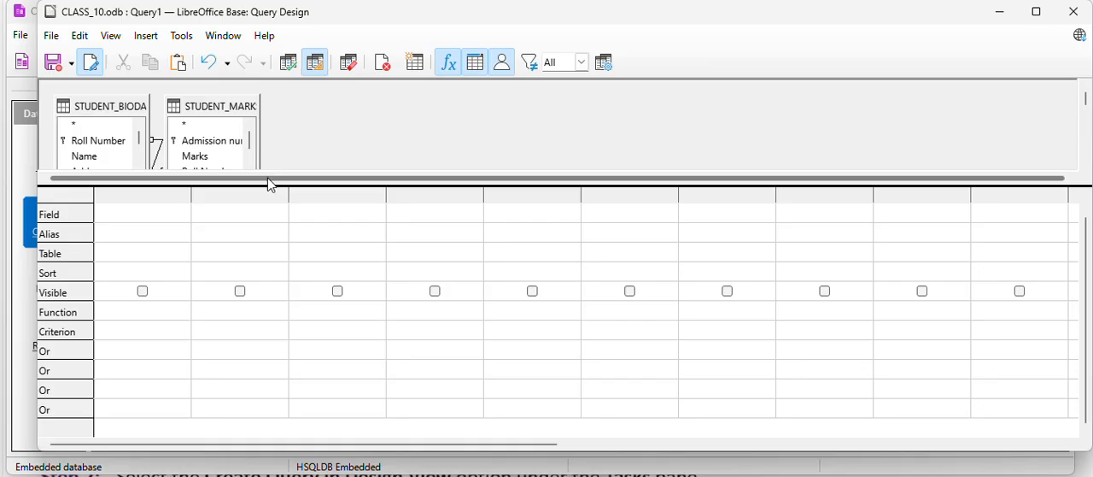
# Enlarge the table area, move STUDENT_MARKS away from STUDENT_BIODATA and make both table boxes taller.
pyautogui.moveTo(268, 186); pyautogui.dragTo(267, 208)
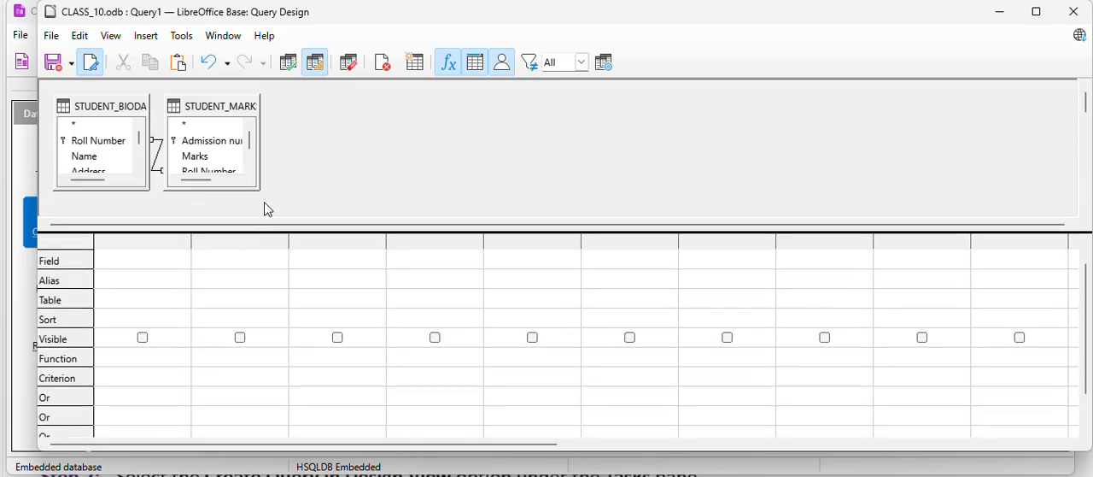
pyautogui.moveTo(235, 111); pyautogui.dragTo(336, 118)
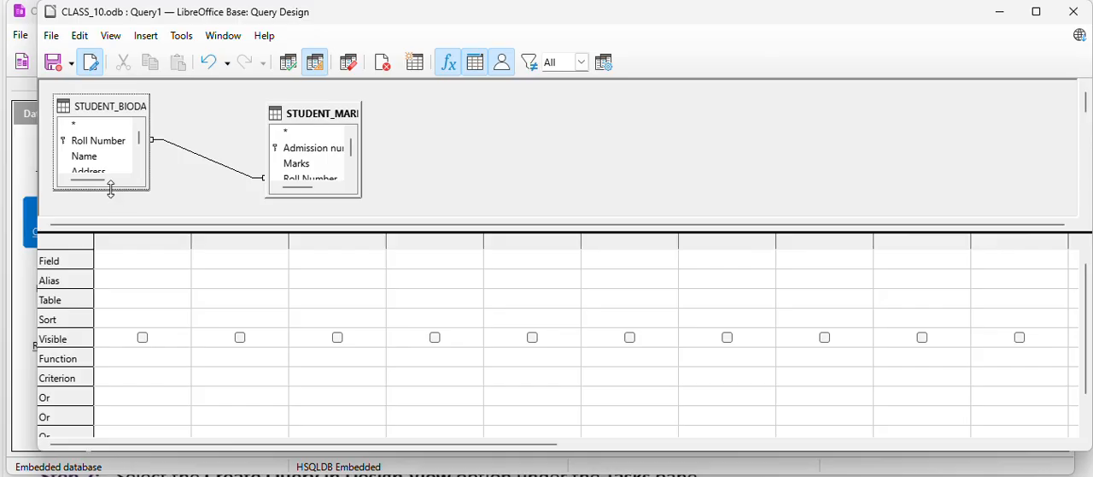
pyautogui.moveTo(113, 208); pyautogui.dragTo(114, 208)
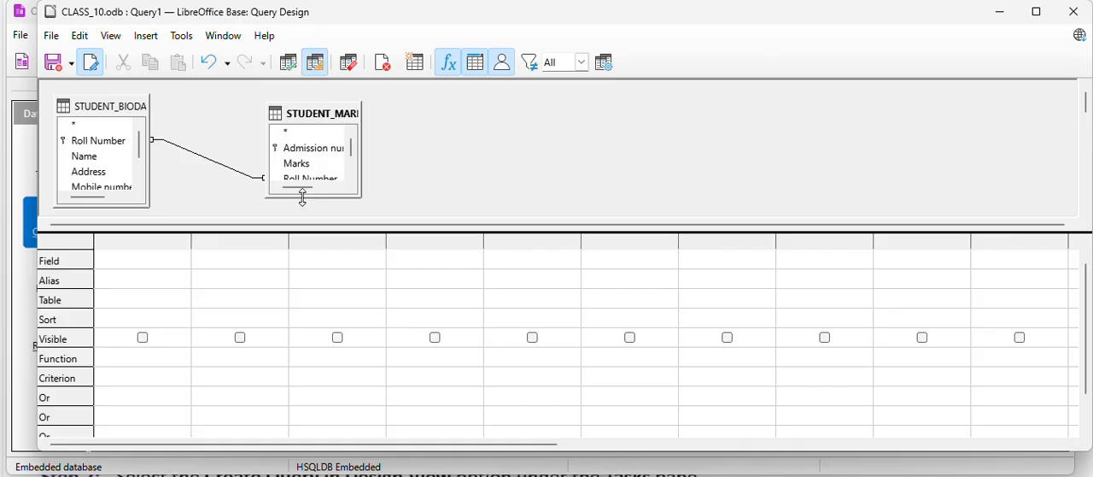
pyautogui.moveTo(300, 199); pyautogui.dragTo(298, 209)
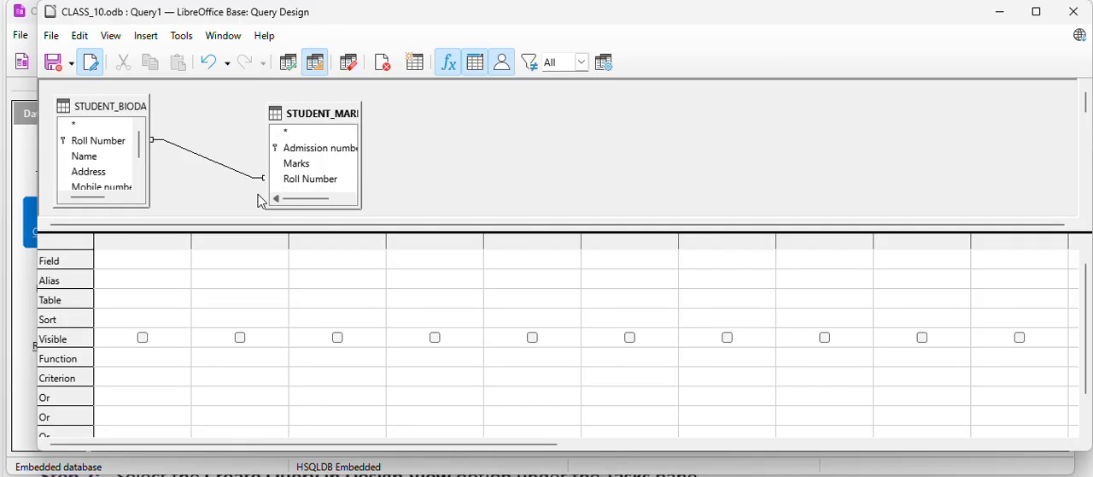
# Add the Class field from STUDENT_BIODATA and the Marks field from STUDENT_MARKS to the query grid.
pyautogui.moveTo(139, 150); pyautogui.dragTo(134, 239)
pyautogui.click(106, 173)
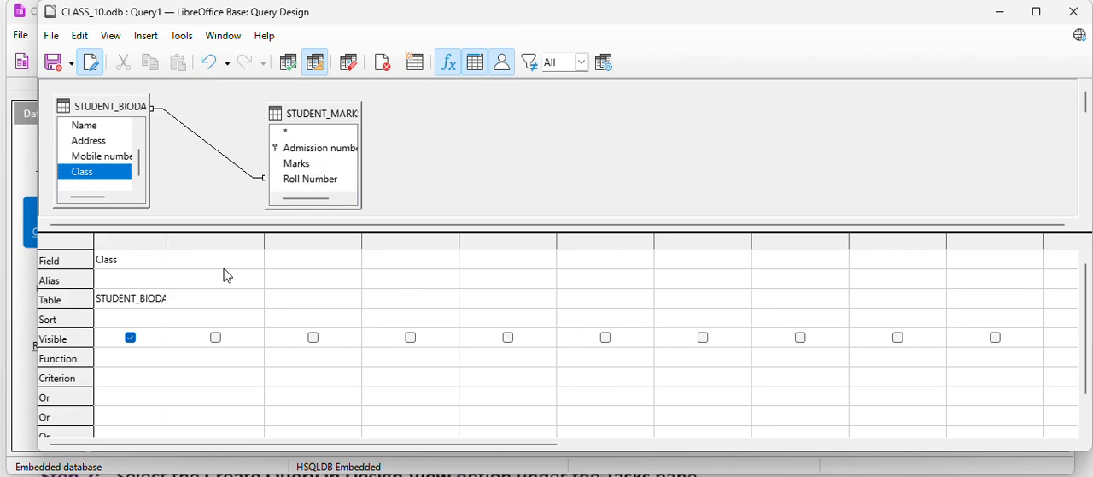
pyautogui.click(213, 262)
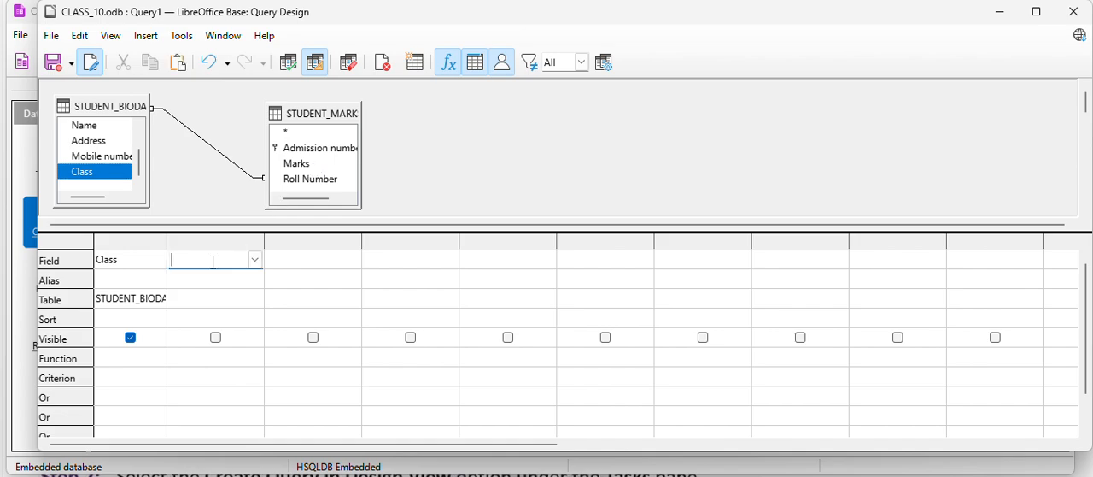
pyautogui.doubleClick(298, 162)
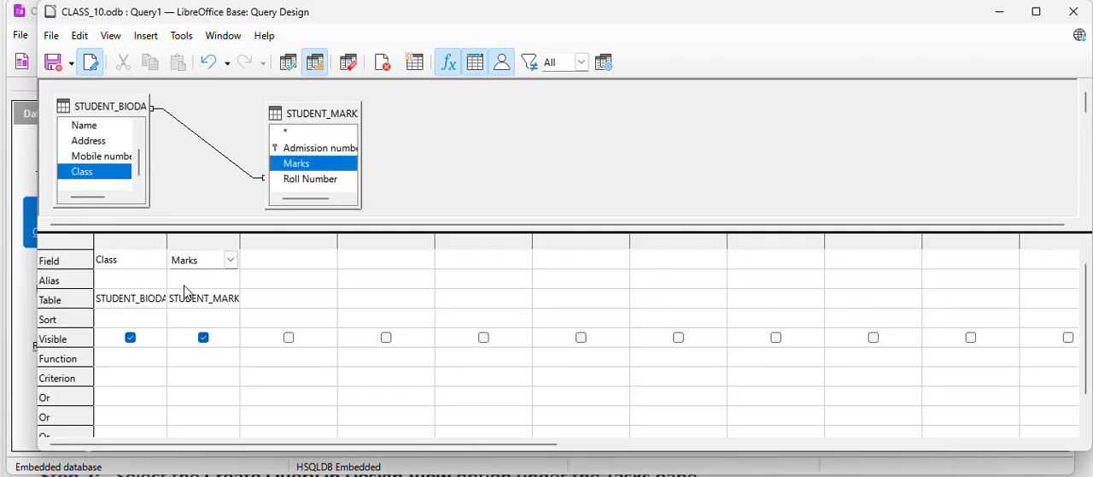
# Set the query function to Group for the Class column and to Maximum for the Marks column.
pyautogui.click(116, 363)
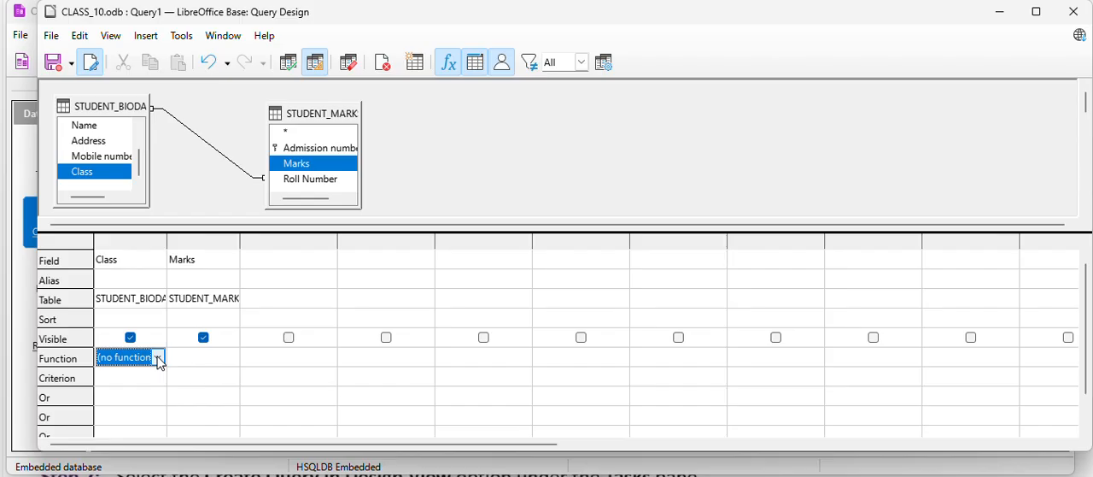
pyautogui.click(157, 358)
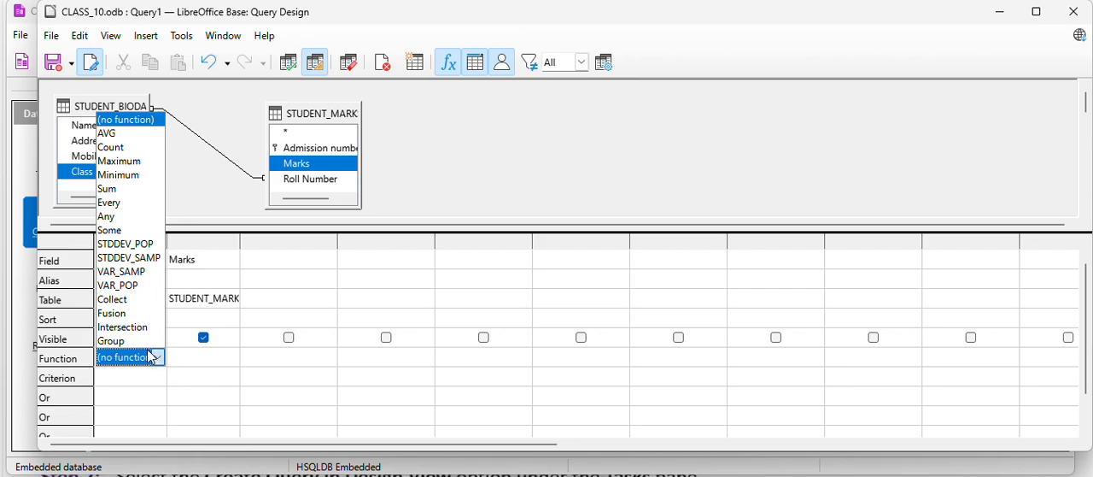
pyautogui.click(127, 342)
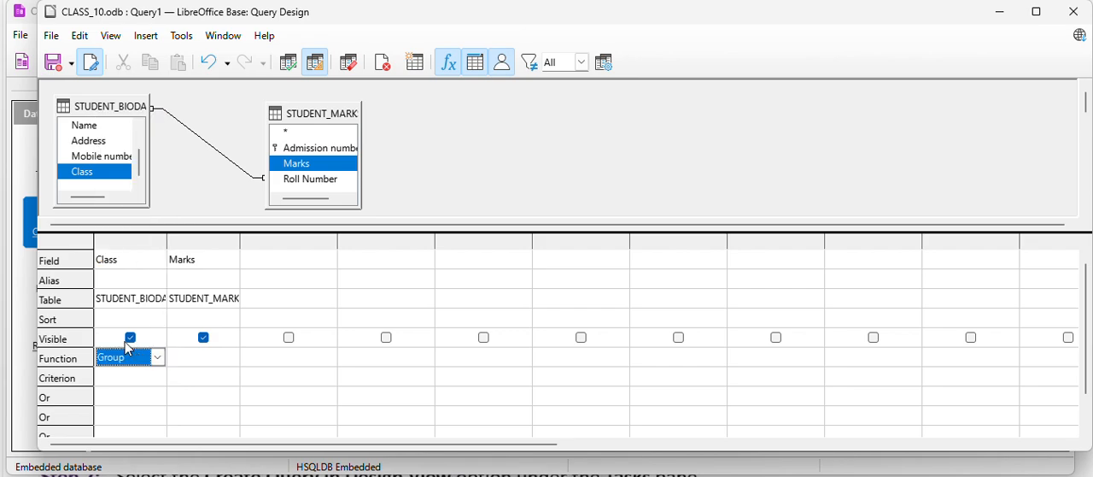
pyautogui.click(209, 362)
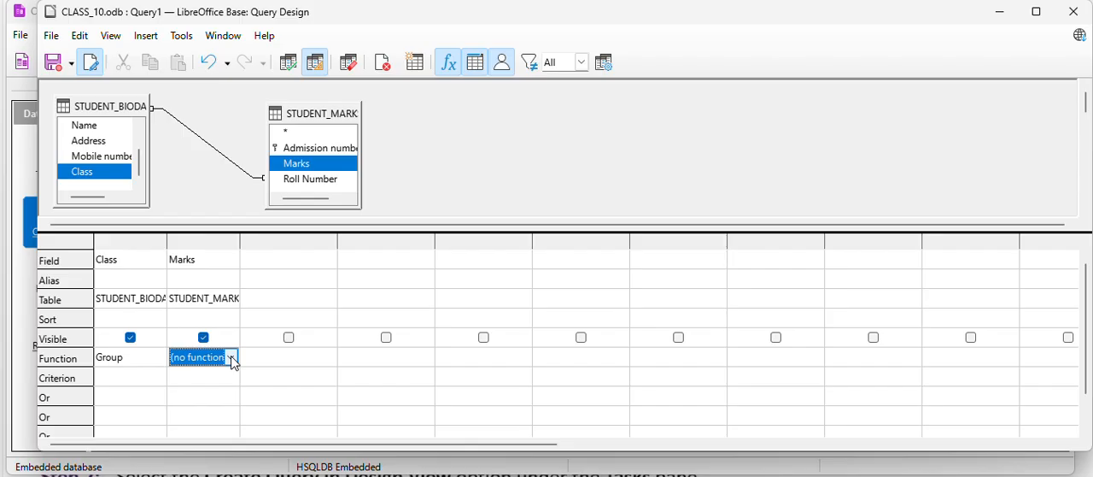
pyautogui.click(231, 358)
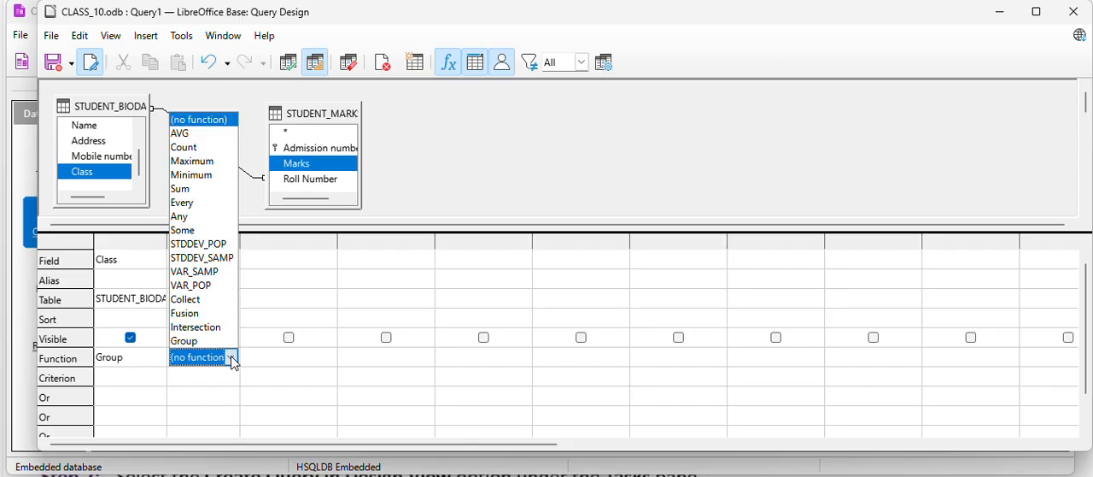
pyautogui.click(198, 162)
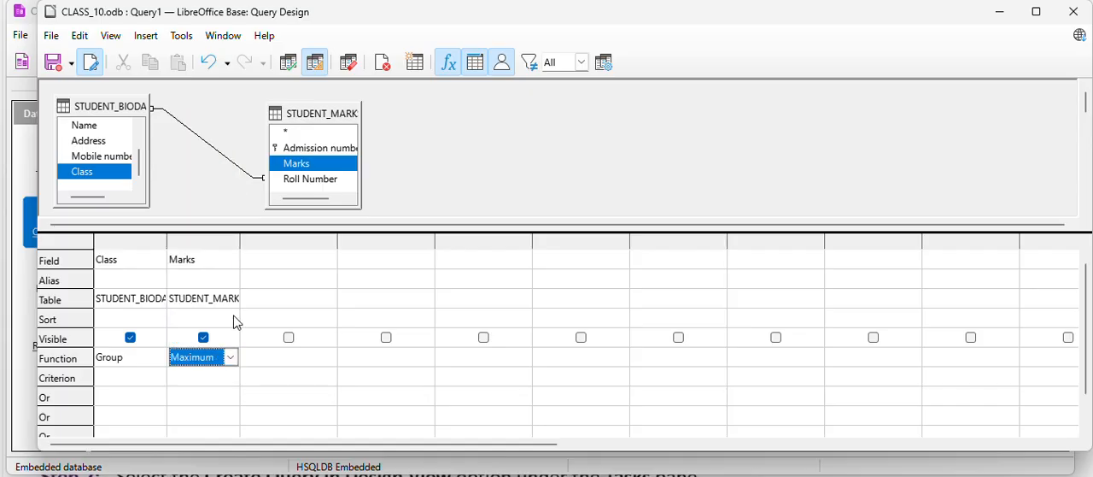
# Try the Minimum, Count, AVG and Sum functions on the Marks column, ending with Maximum selected again.
pyautogui.click(229, 358)
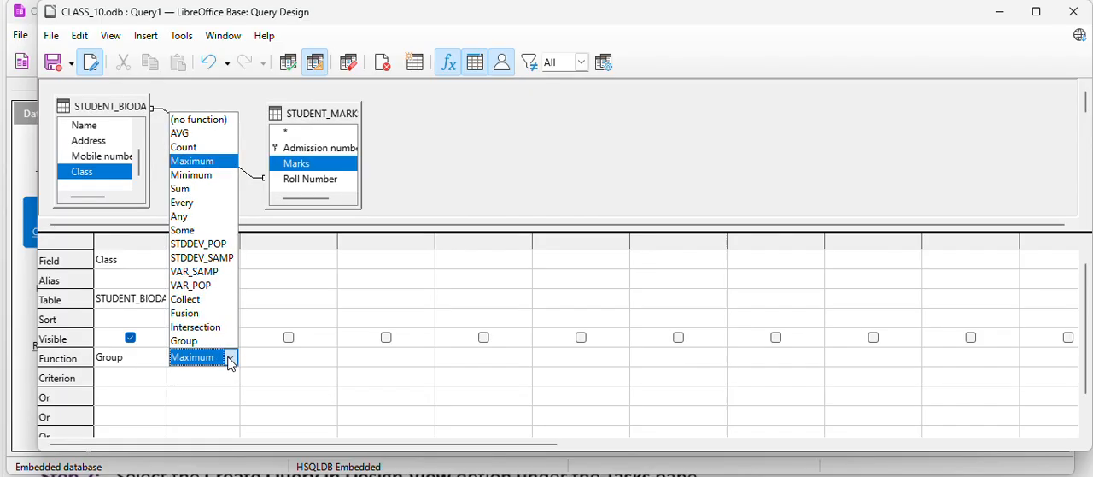
pyautogui.click(205, 176)
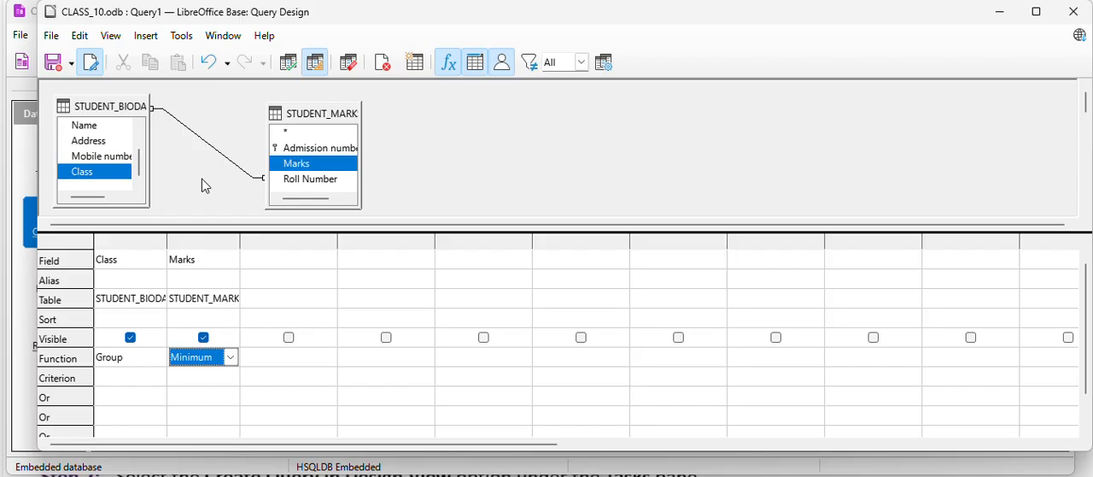
pyautogui.click(231, 355)
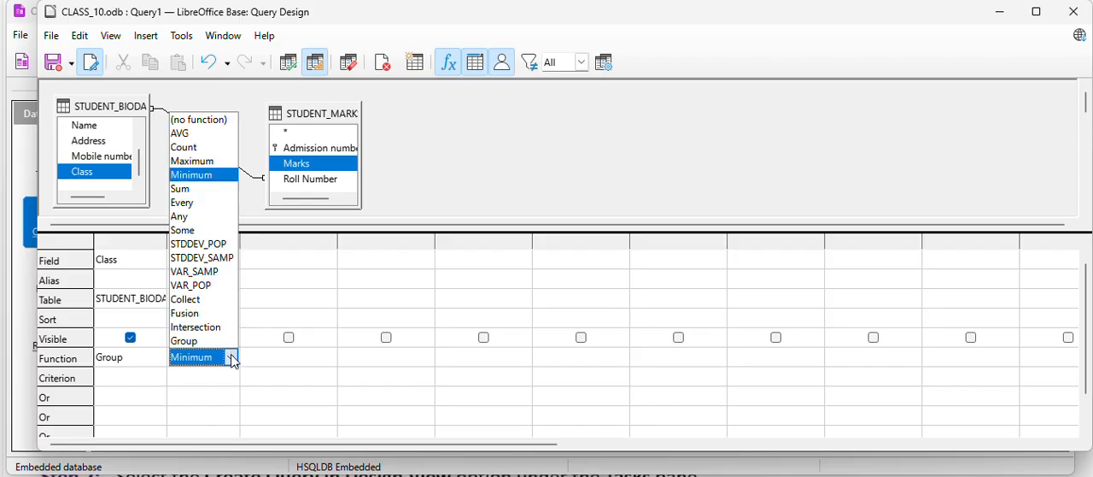
pyautogui.click(190, 147)
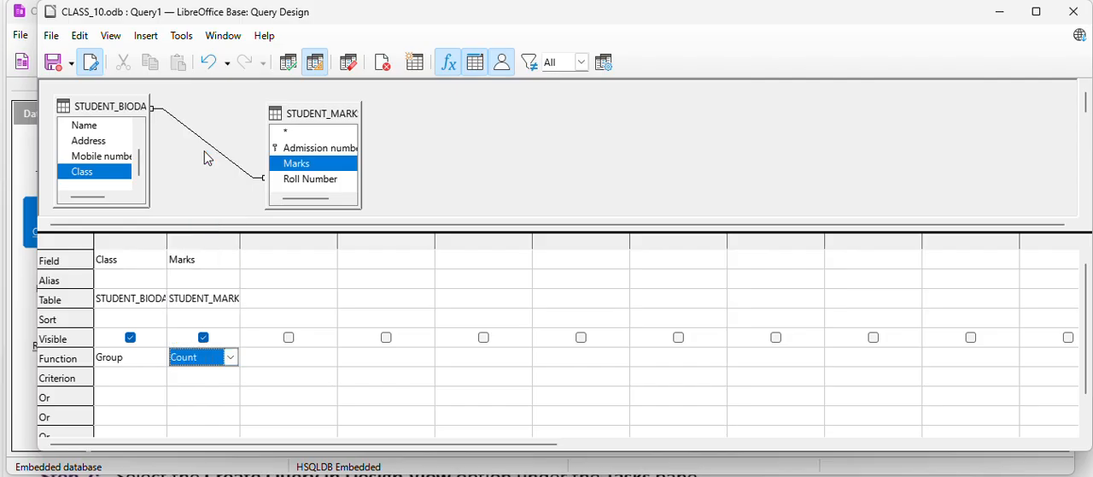
pyautogui.click(230, 358)
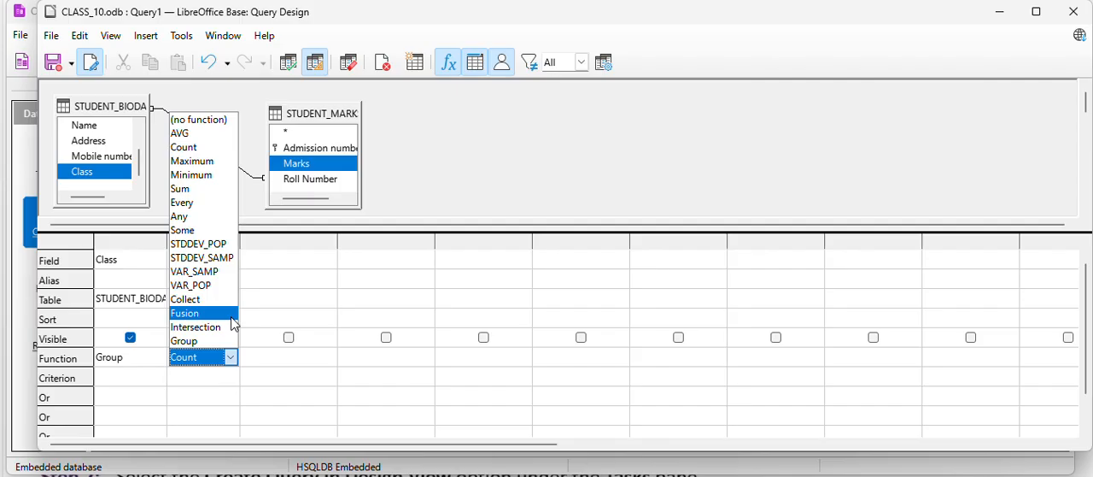
pyautogui.click(190, 137)
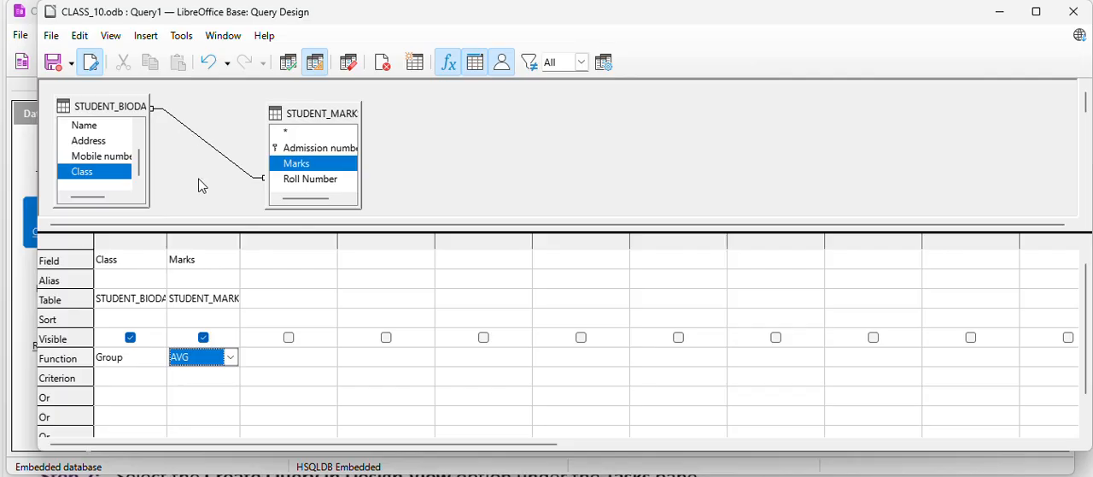
pyautogui.click(230, 358)
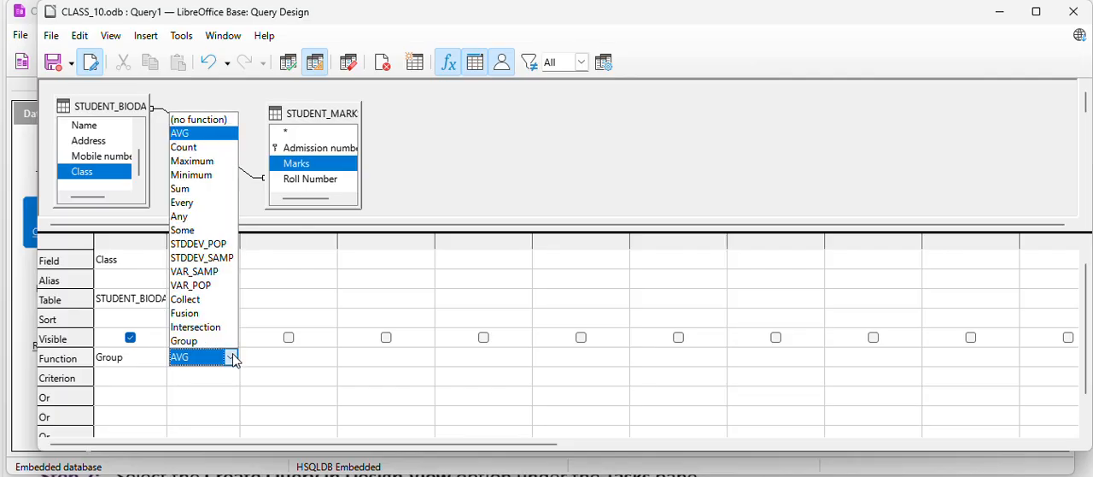
pyautogui.click(185, 191)
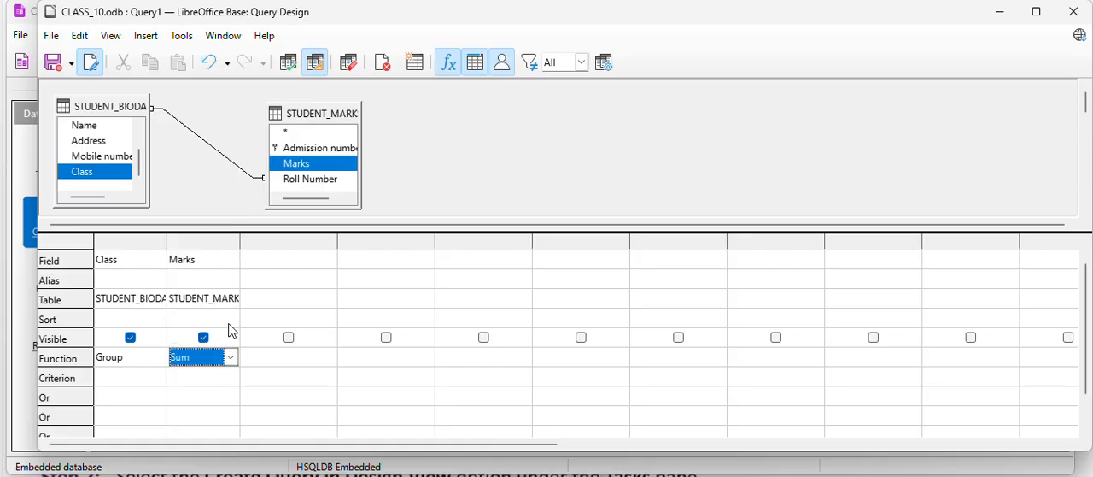
pyautogui.click(231, 358)
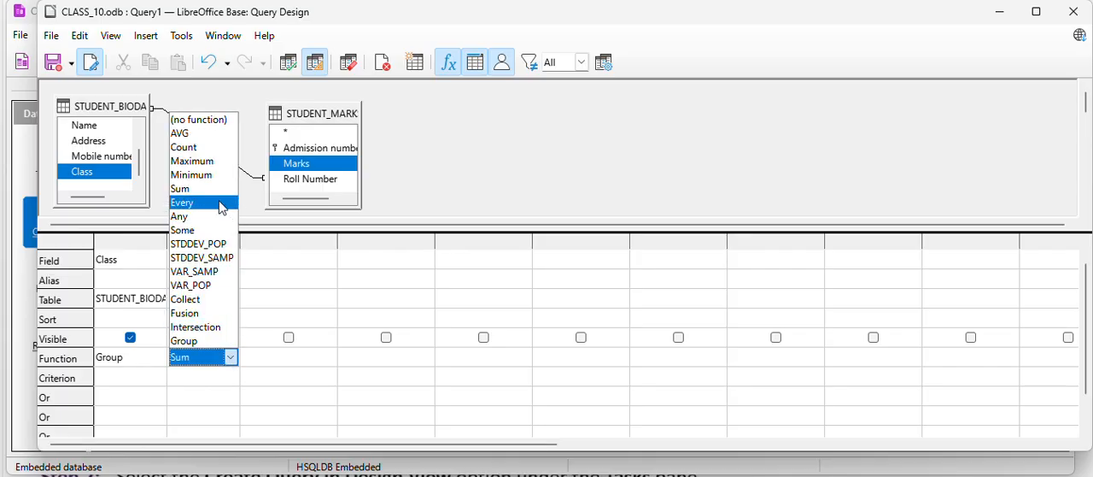
pyautogui.click(202, 162)
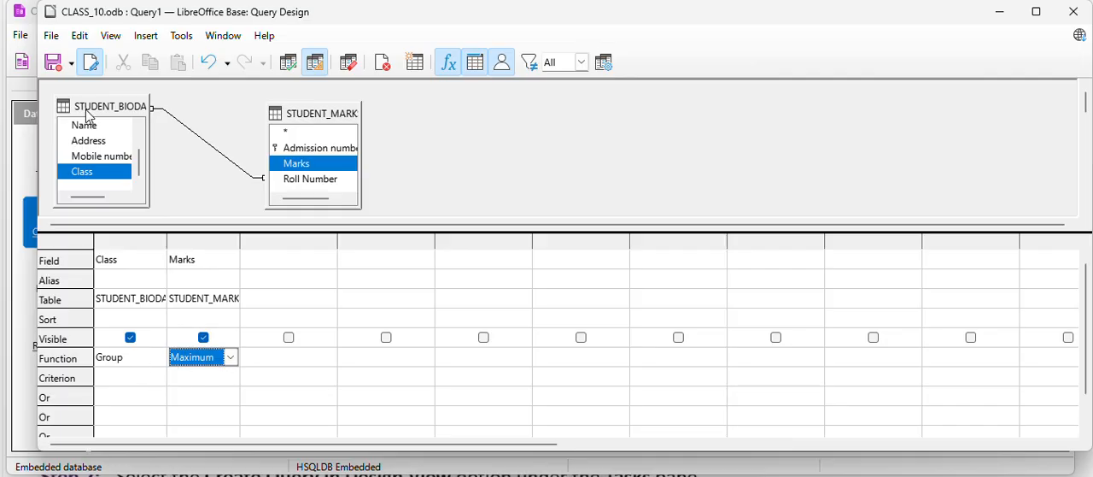
# Save the query as MAXIMUM_MARK and close its design window.
pyautogui.click(55, 64)
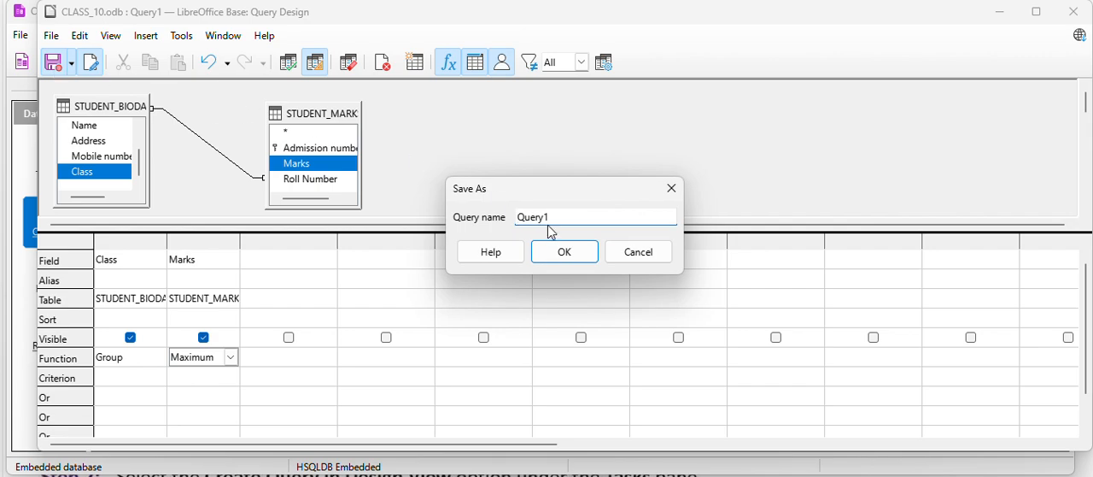
pyautogui.moveTo(556, 219); pyautogui.dragTo(489, 228)
pyautogui.write('MAXIMUM_MARK')
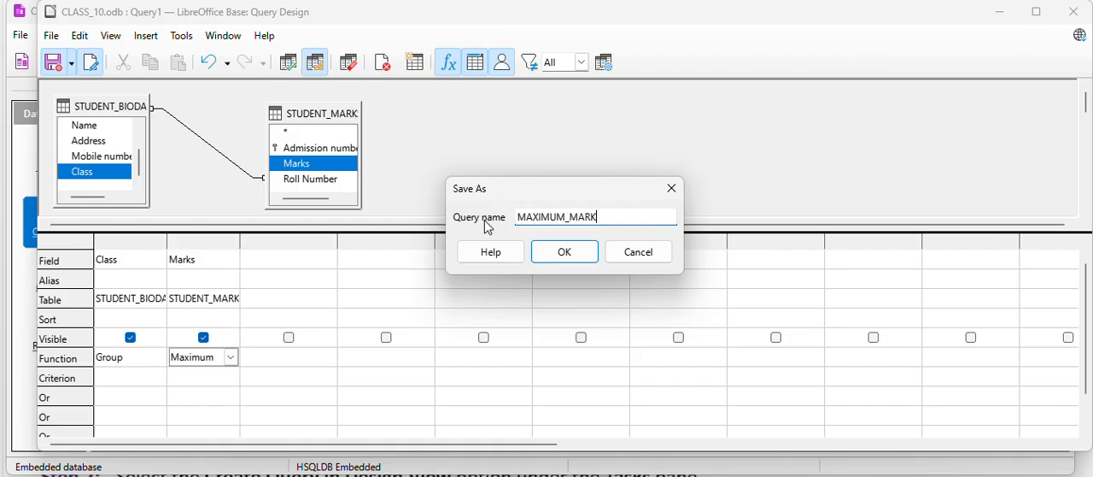
pyautogui.click(561, 252)
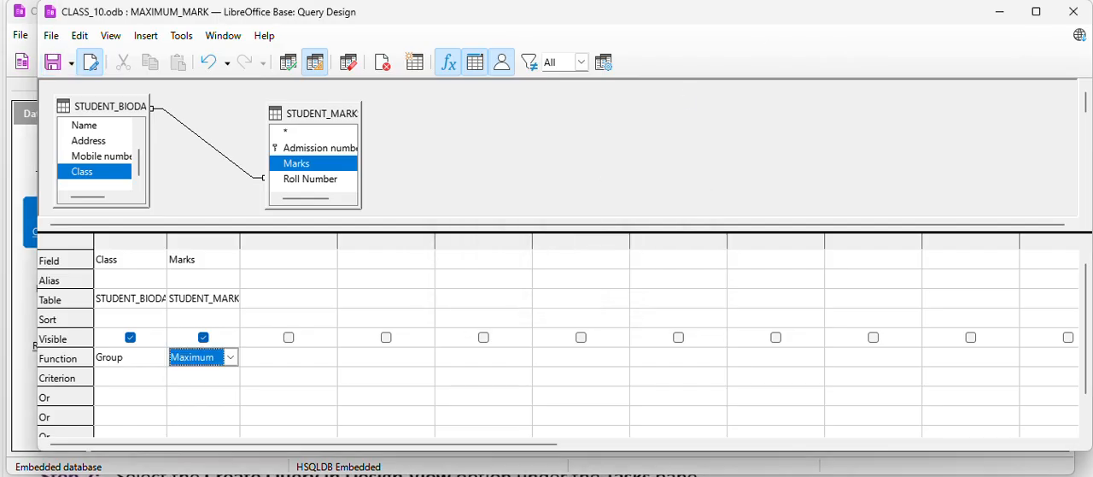
pyautogui.click(1073, 11)
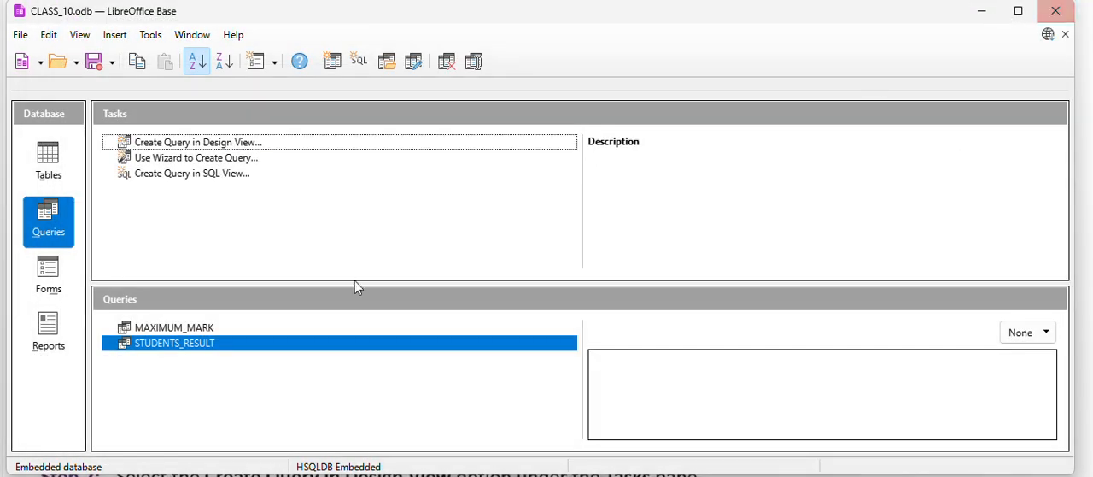
# Run the saved MAXIMUM_MARK query to examine the highest marks per class, and close the result.
pyautogui.doubleClick(154, 327)
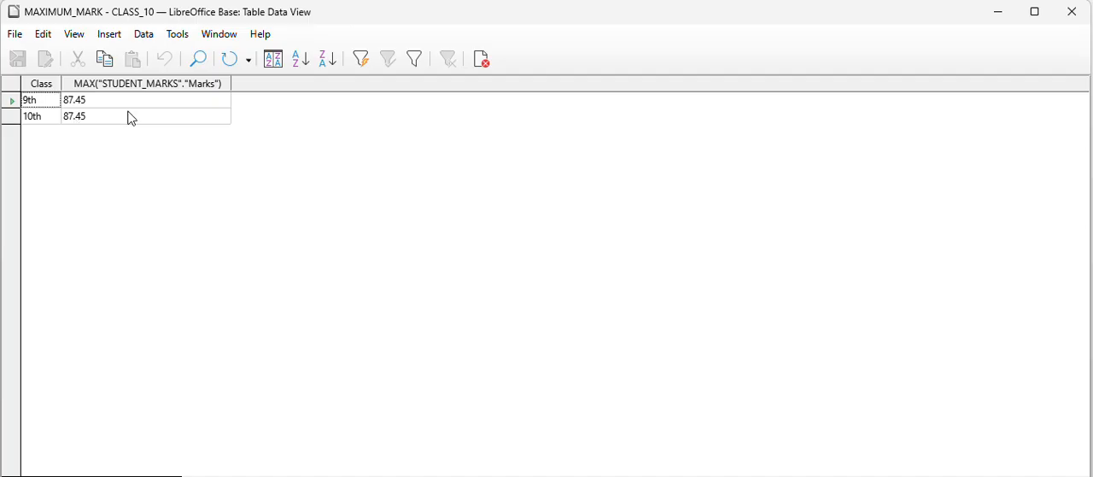
pyautogui.click(1073, 12)
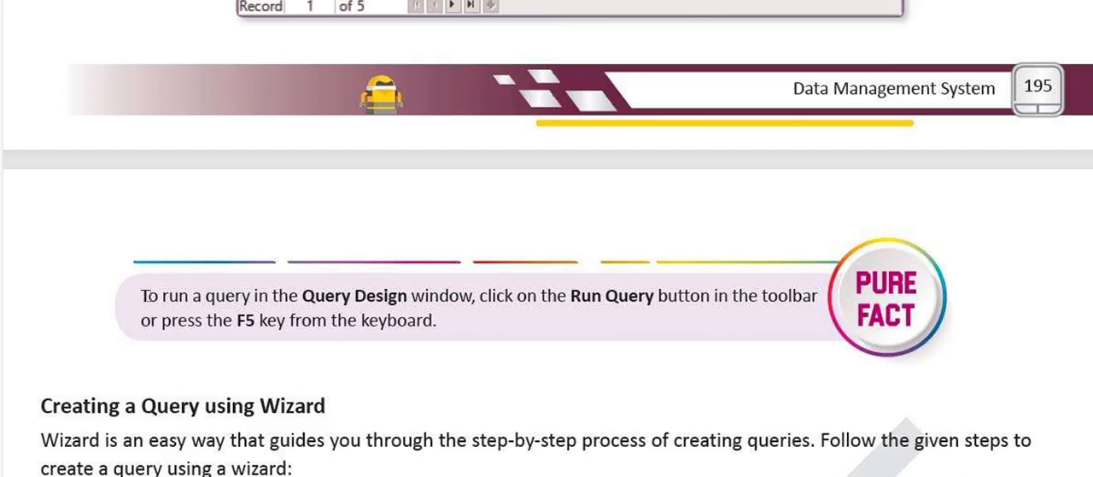
# Highlight the textbook's Pure Fact note on running a query in yellow, with extra emphasis on the words Run Query.
pyautogui.moveTo(145, 296); pyautogui.dragTo(818, 296)
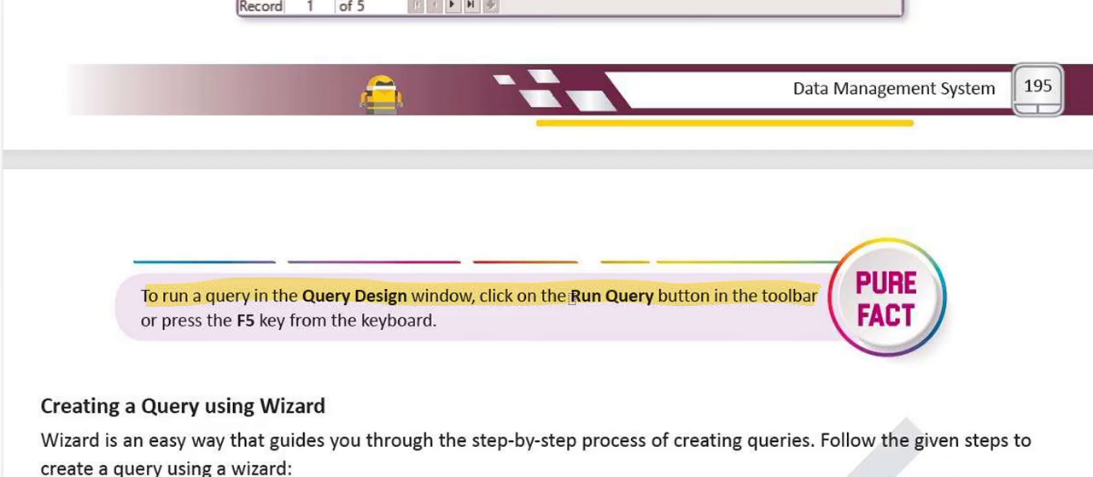
pyautogui.moveTo(571, 295); pyautogui.dragTo(654, 295)
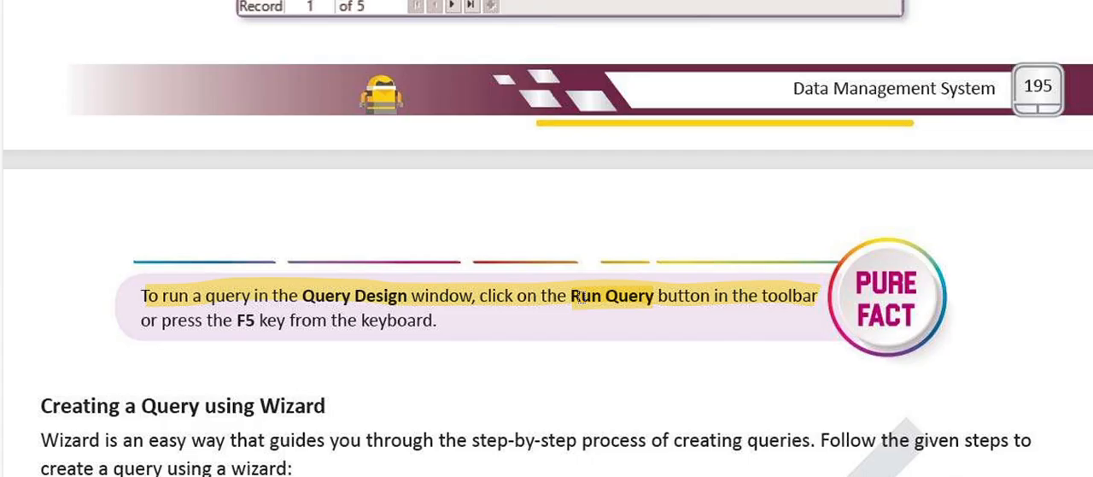
pyautogui.moveTo(148, 321); pyautogui.dragTo(436, 322)
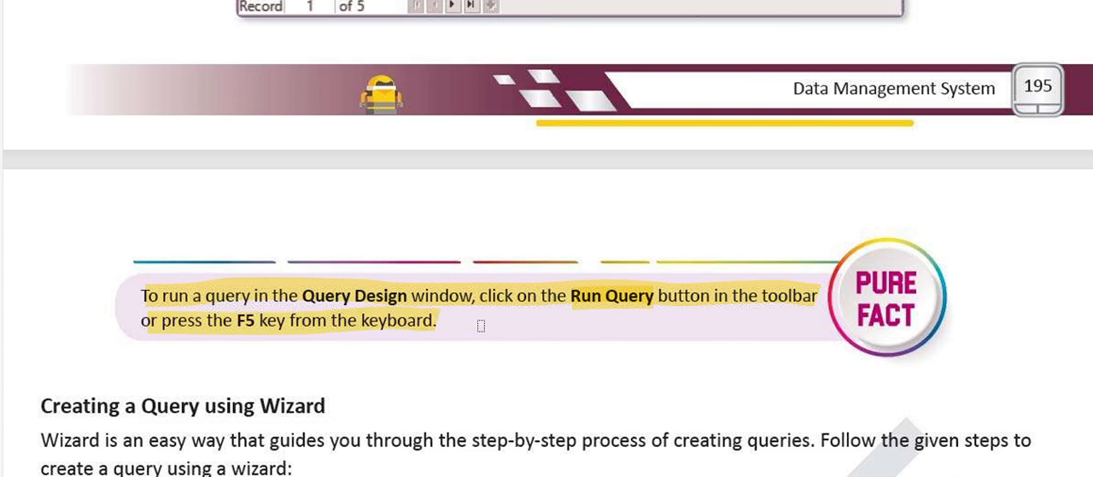
# Switch back to the MAXIMUM_MARK query design in LibreOffice Base, enlarge its table area and run the query.
pyautogui.moveTo(731, 476)
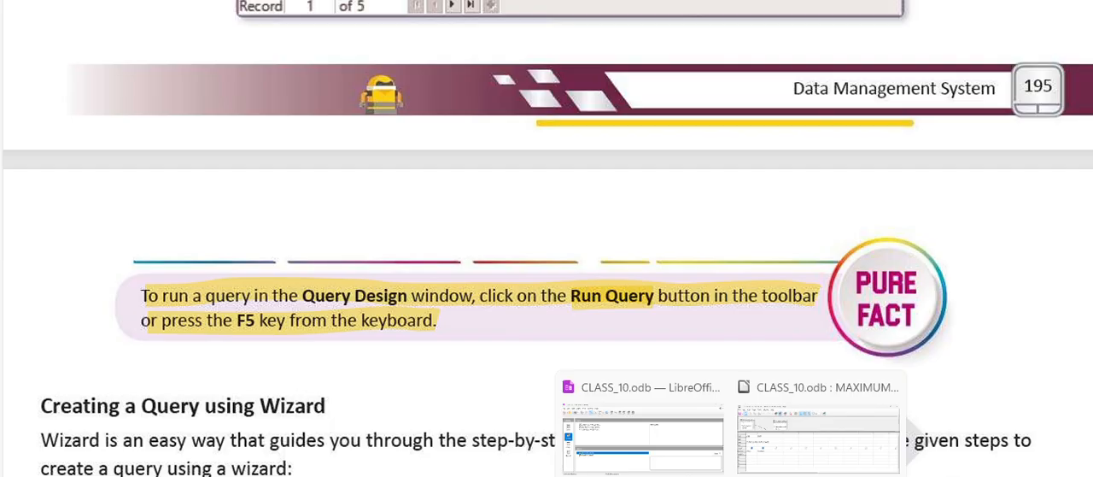
pyautogui.moveTo(653, 460)
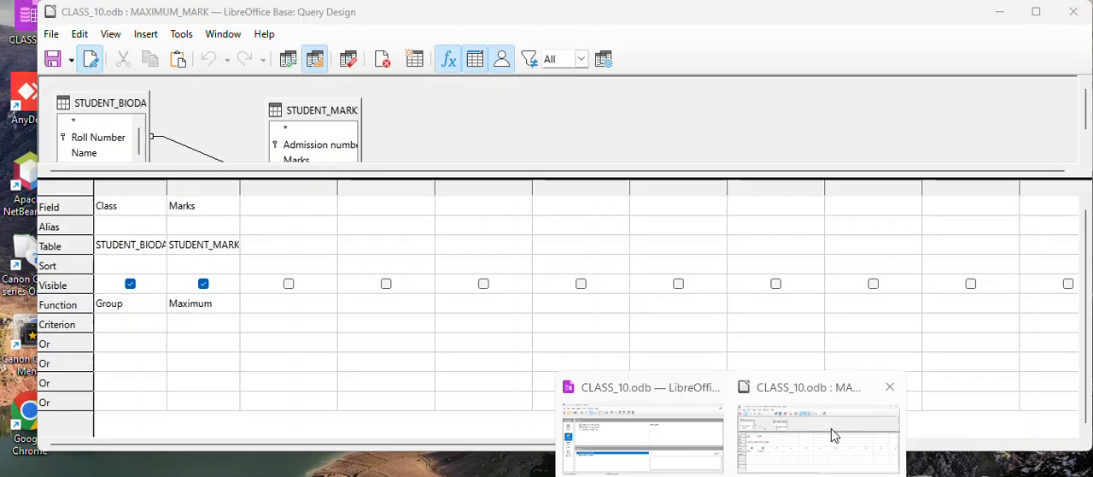
pyautogui.click(833, 427)
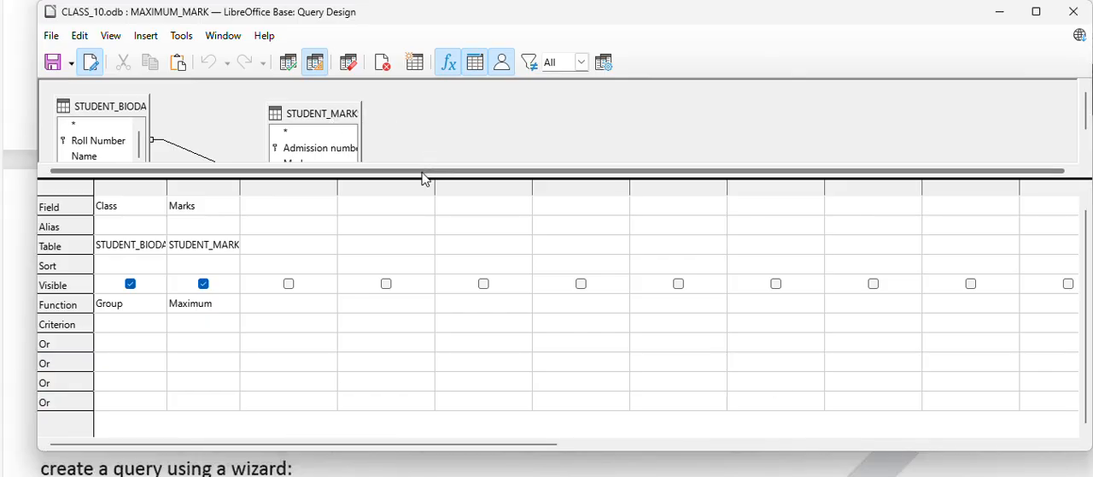
pyautogui.moveTo(416, 178); pyautogui.dragTo(416, 240)
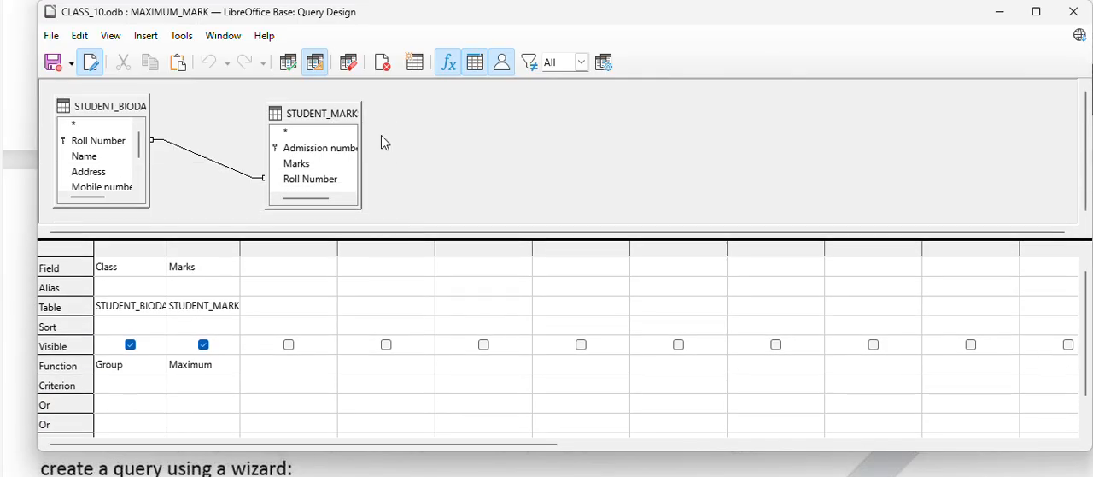
pyautogui.click(287, 68)
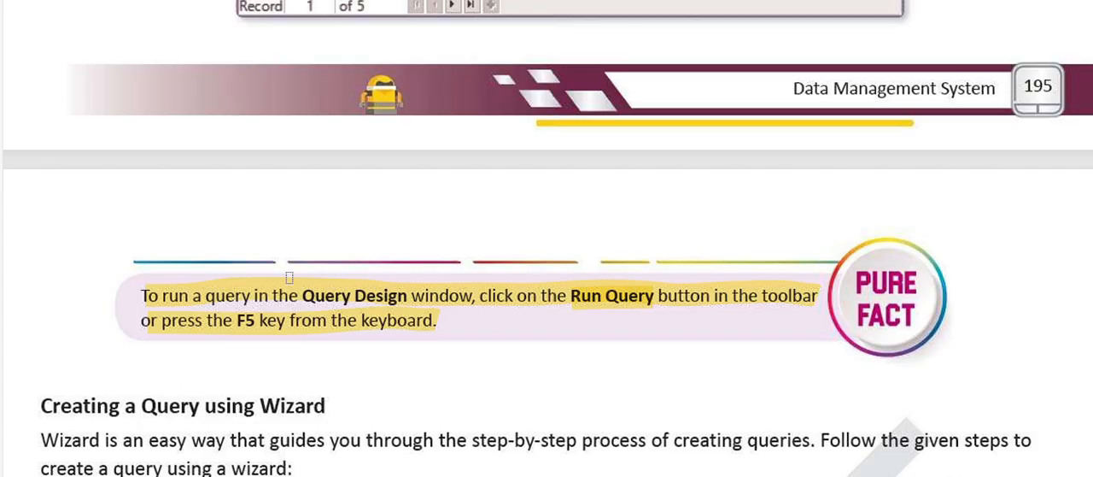
# Switch to the textbook and highlight the heading Creating a Query using Wizard in yellow.
pyautogui.moveTo(41, 406); pyautogui.dragTo(338, 412)
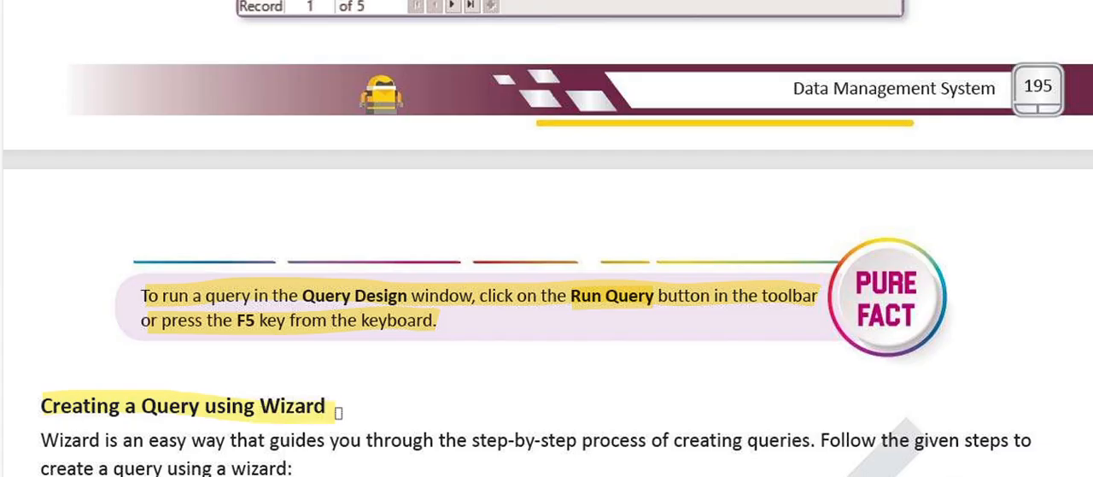